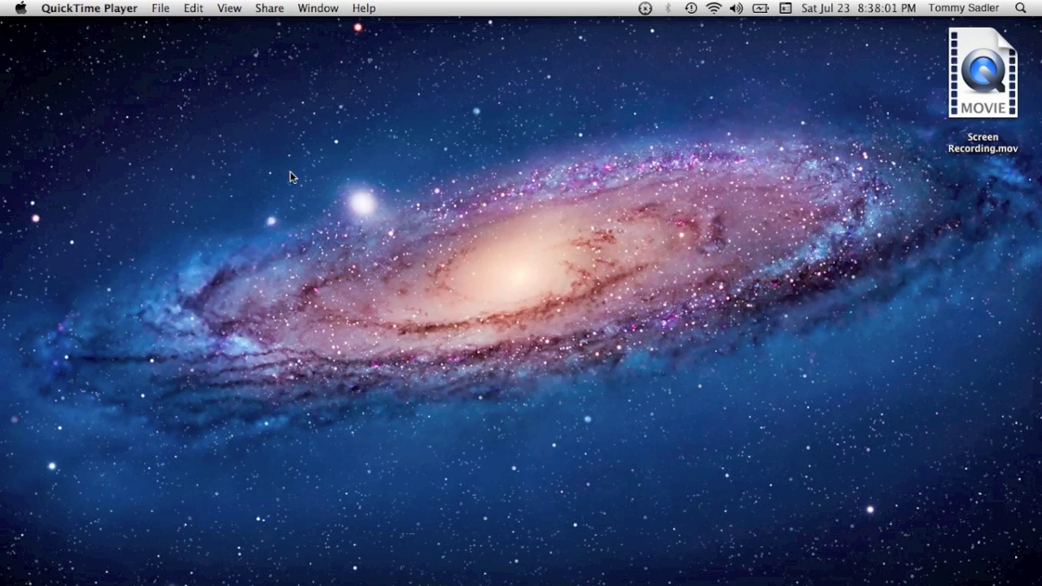
# Step: Launch Pages and create a new document from the Blank Landscape template
pyautogui.moveTo(493, 579)
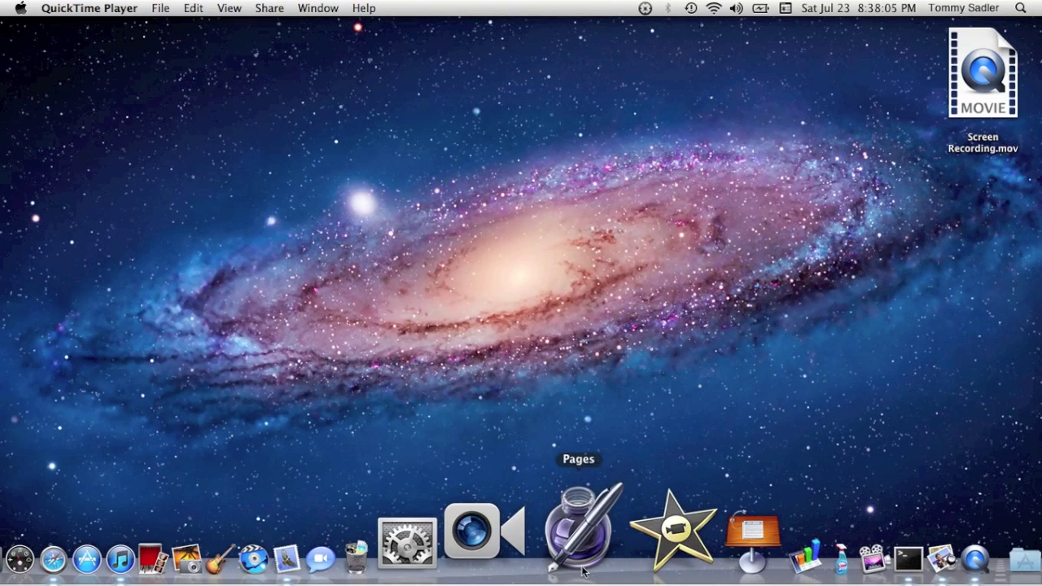
pyautogui.click(582, 562)
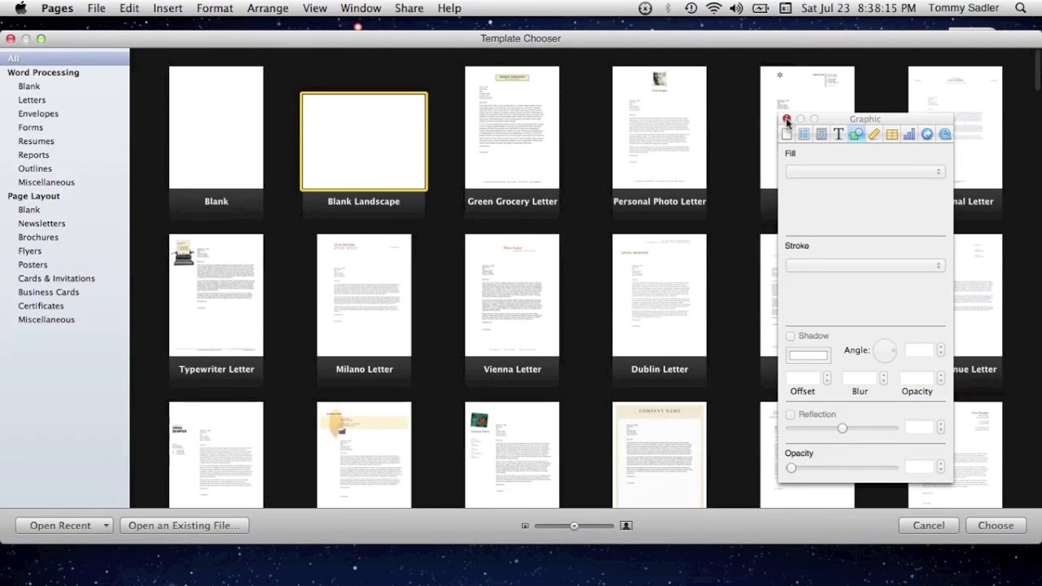
pyautogui.click(787, 120)
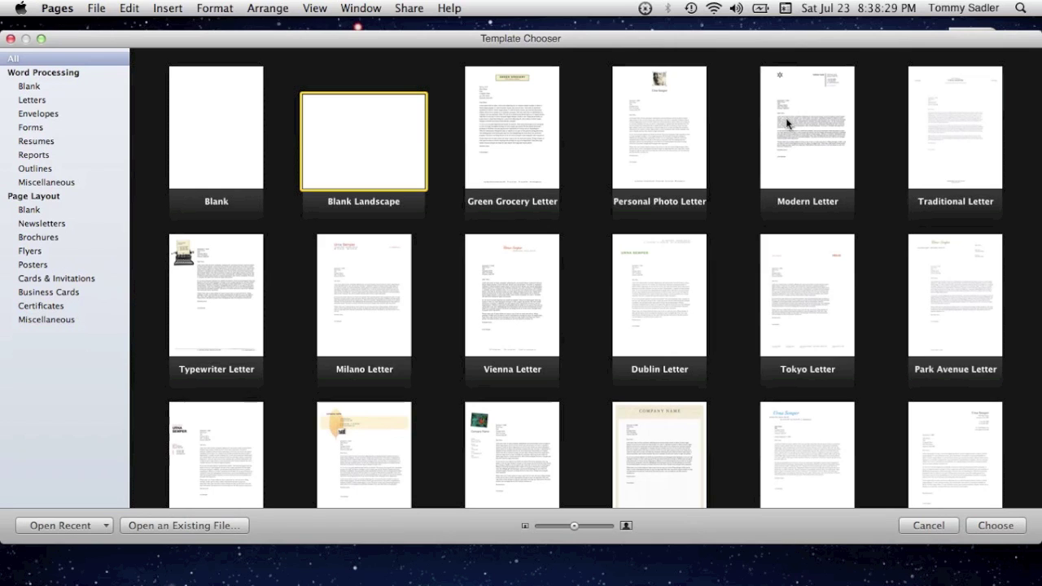
pyautogui.click(346, 147)
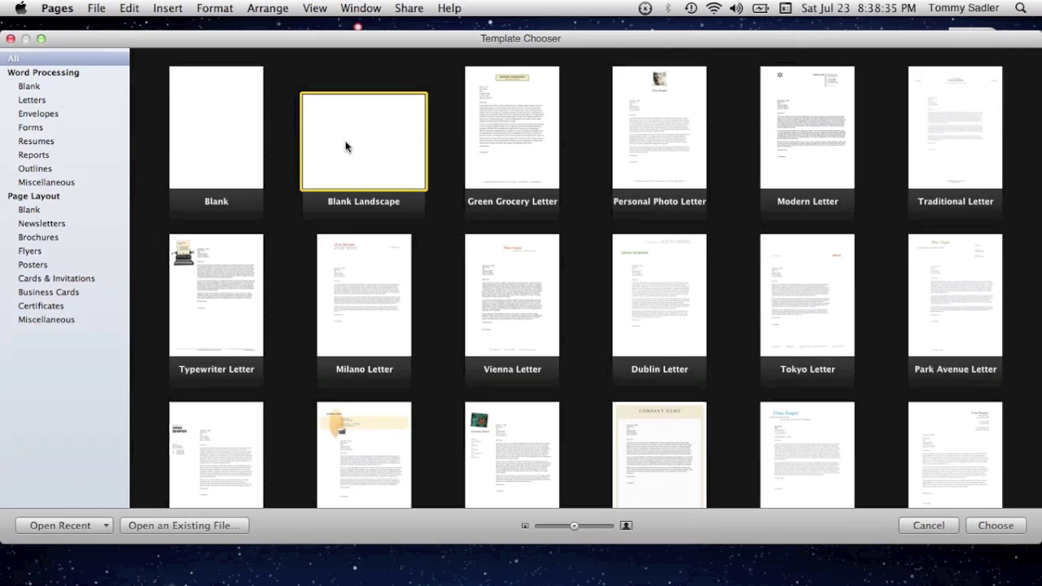
pyautogui.doubleClick(346, 146)
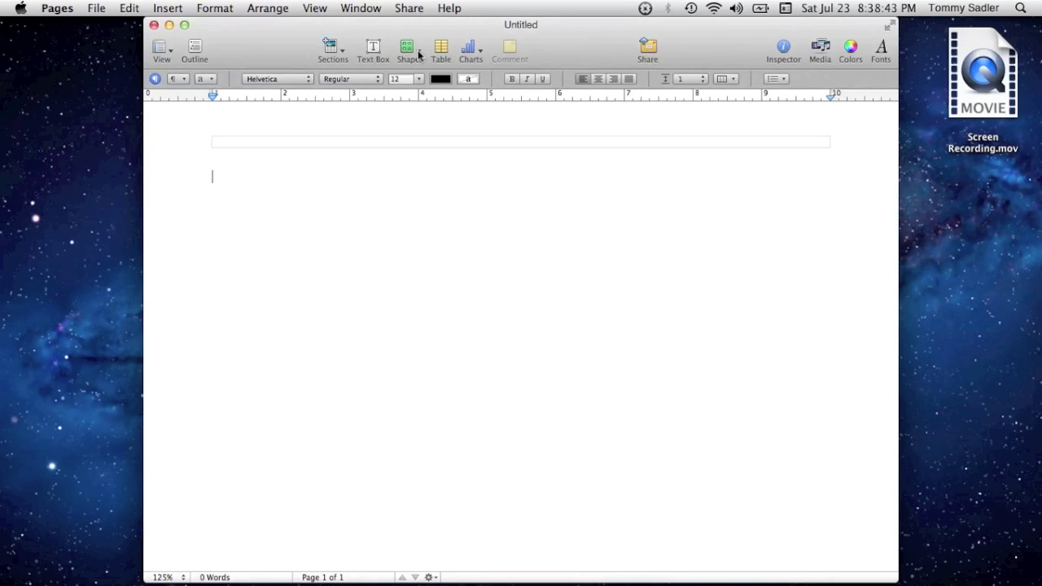
# Step: Insert a green rounded rectangle and enlarge it into a large square
pyautogui.click(418, 52)
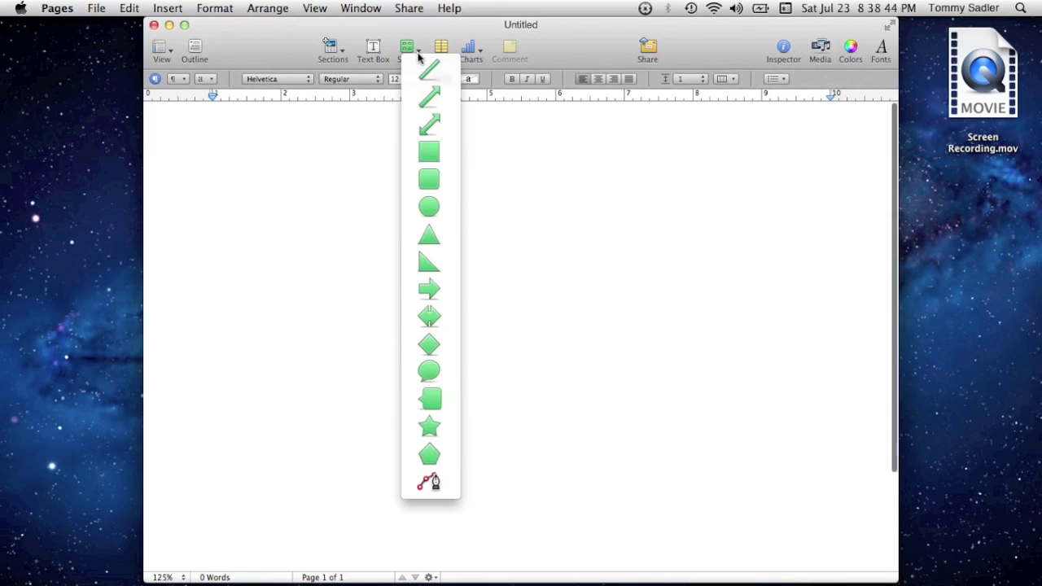
pyautogui.click(437, 182)
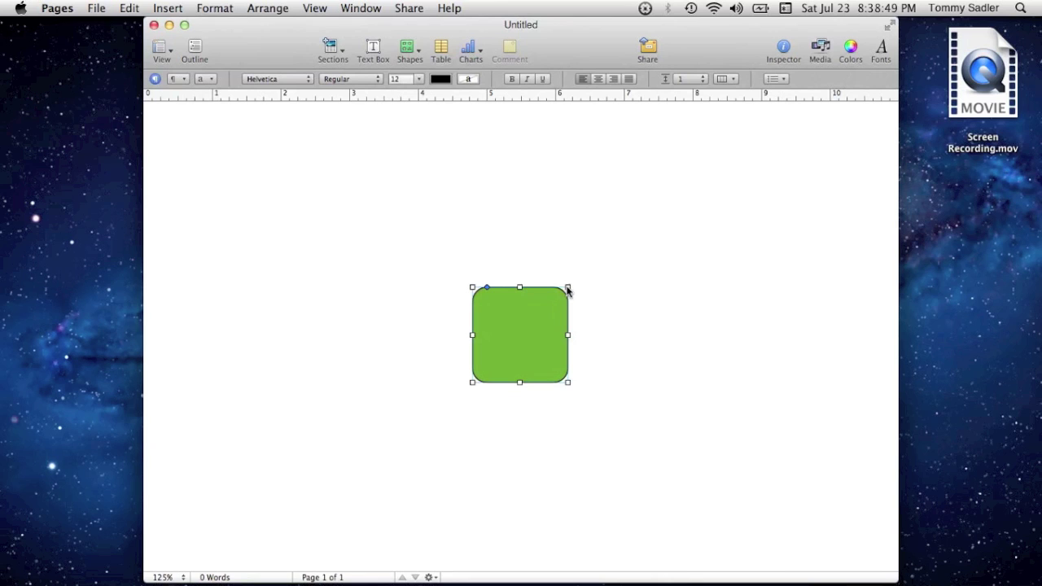
pyautogui.click(575, 281)
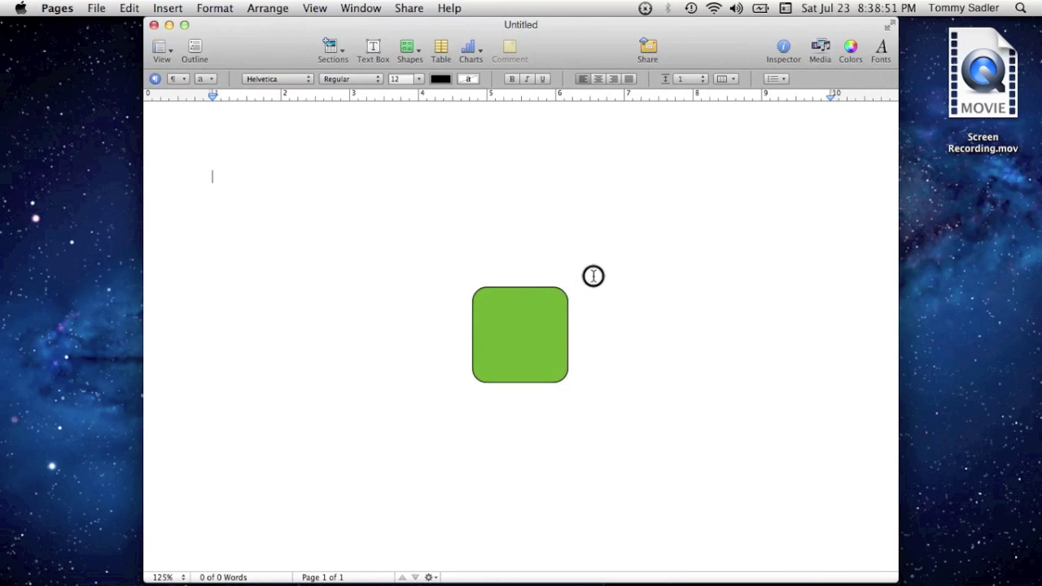
pyautogui.click(550, 323)
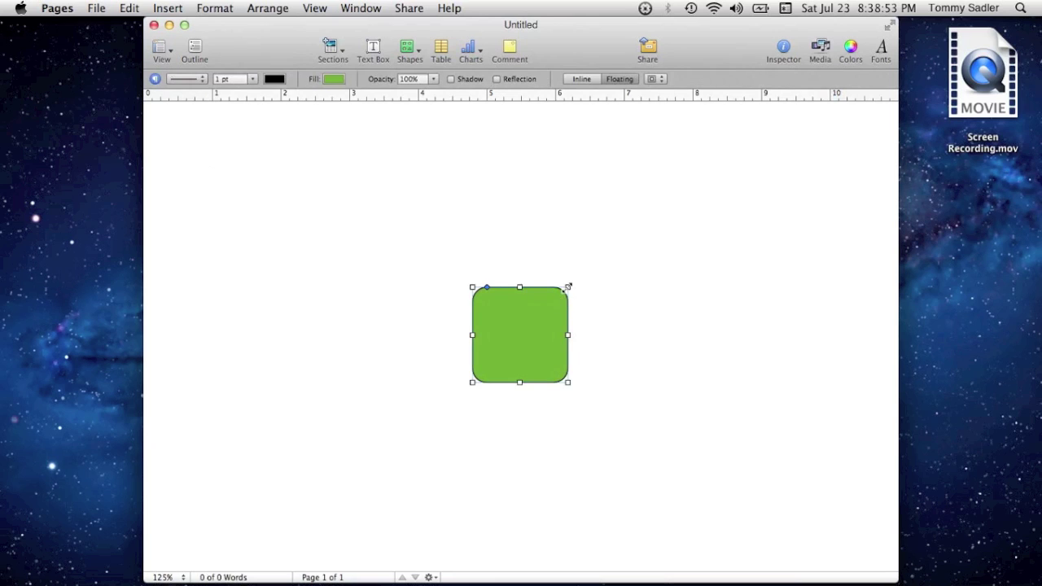
pyautogui.moveTo(567, 287); pyautogui.dragTo(780, 114)
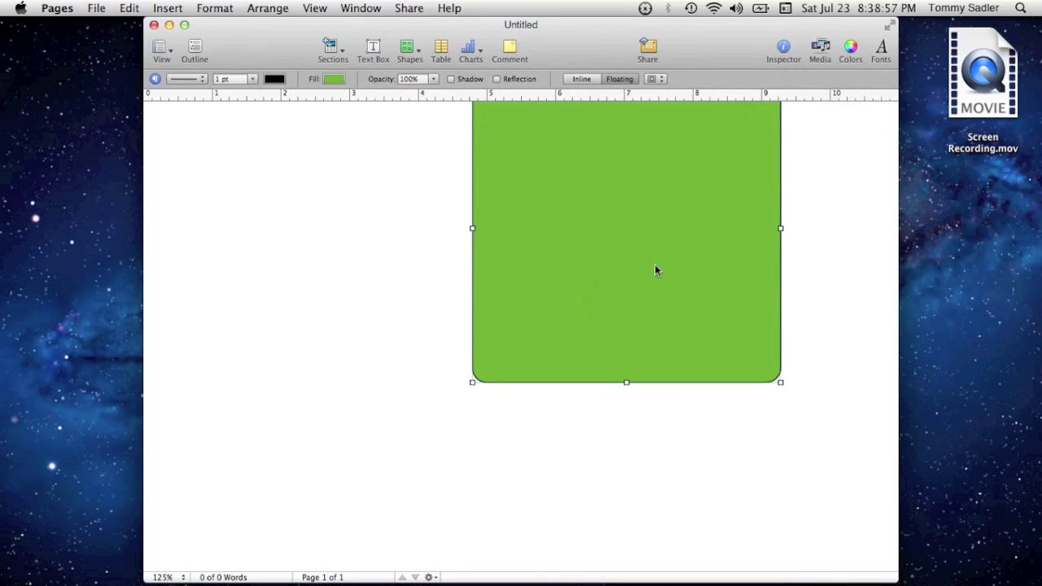
# Step: Move the rounded square down and left toward the page centre
pyautogui.doubleClick(656, 267)
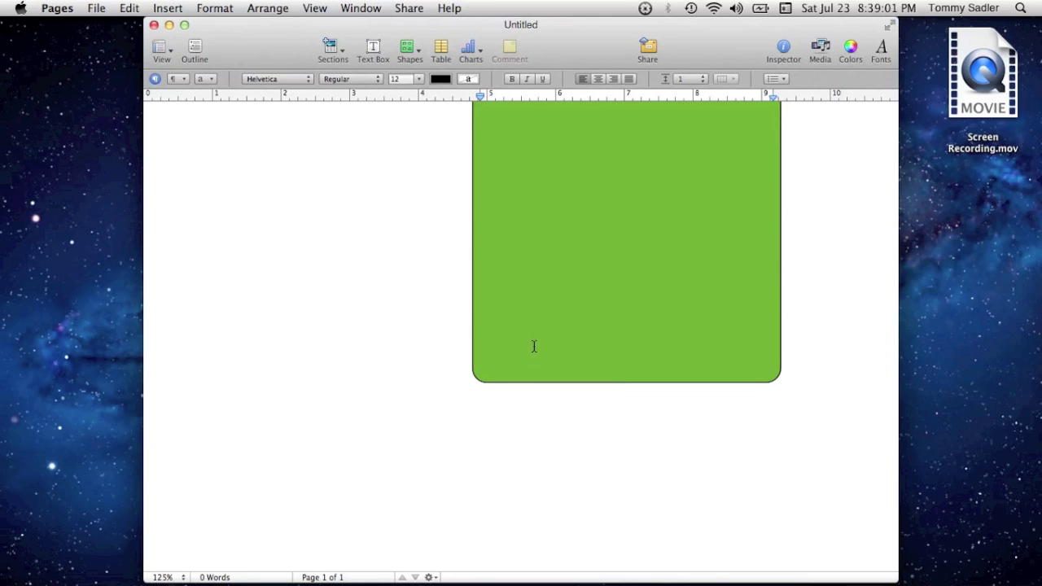
pyautogui.click(495, 371)
pyautogui.click(443, 334)
pyautogui.moveTo(667, 168); pyautogui.dragTo(545, 284)
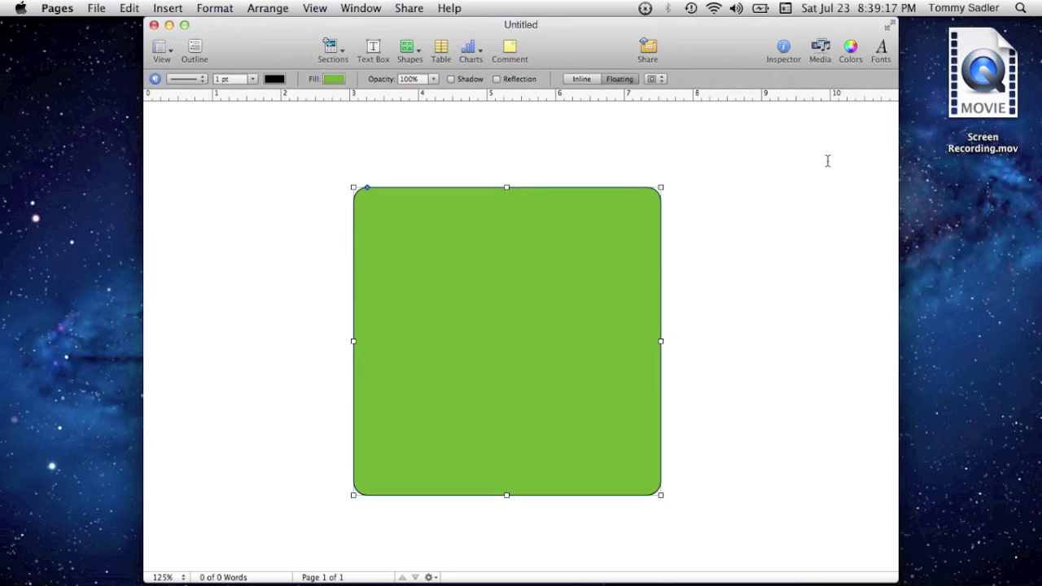
# Step: Set the square's fill to a radial Advanced Gradient Fill
pyautogui.click(784, 49)
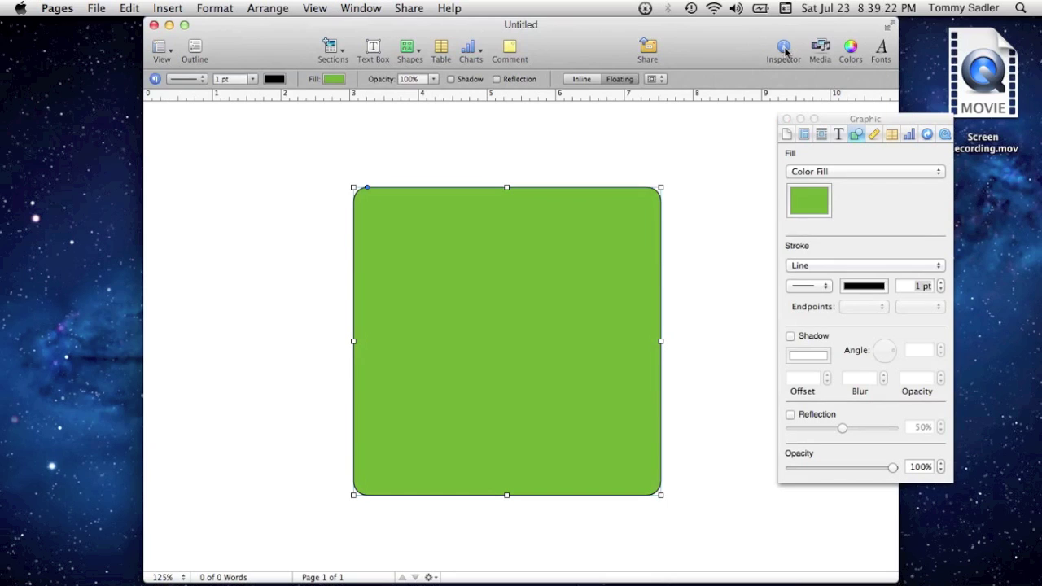
pyautogui.click(810, 201)
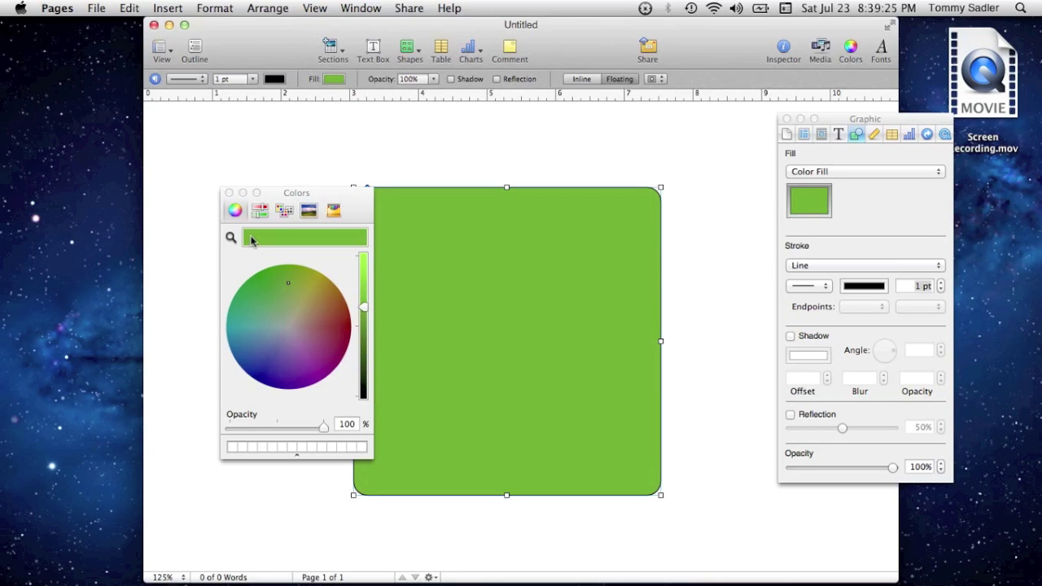
pyautogui.click(229, 193)
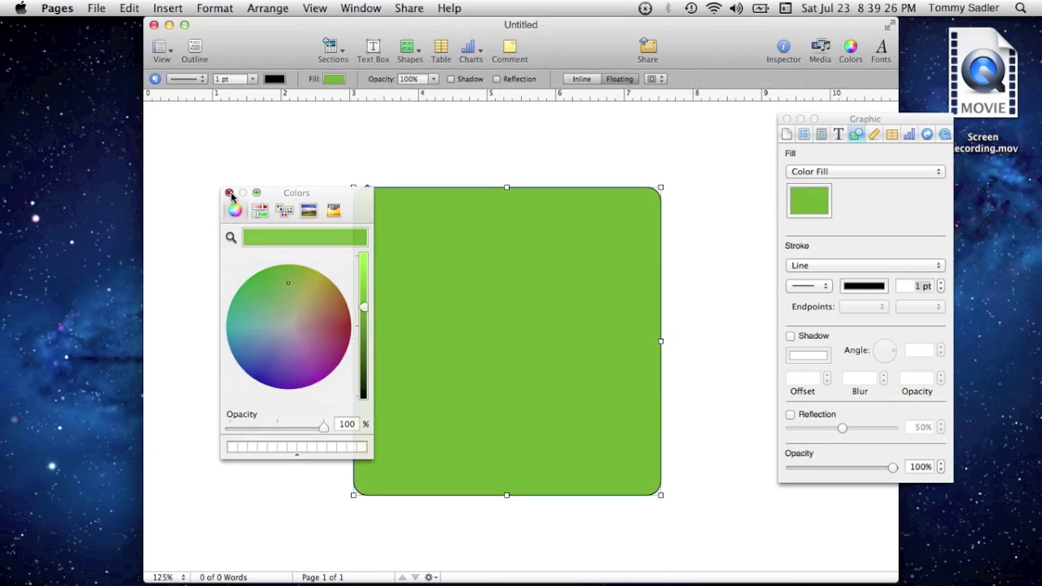
pyautogui.click(880, 169)
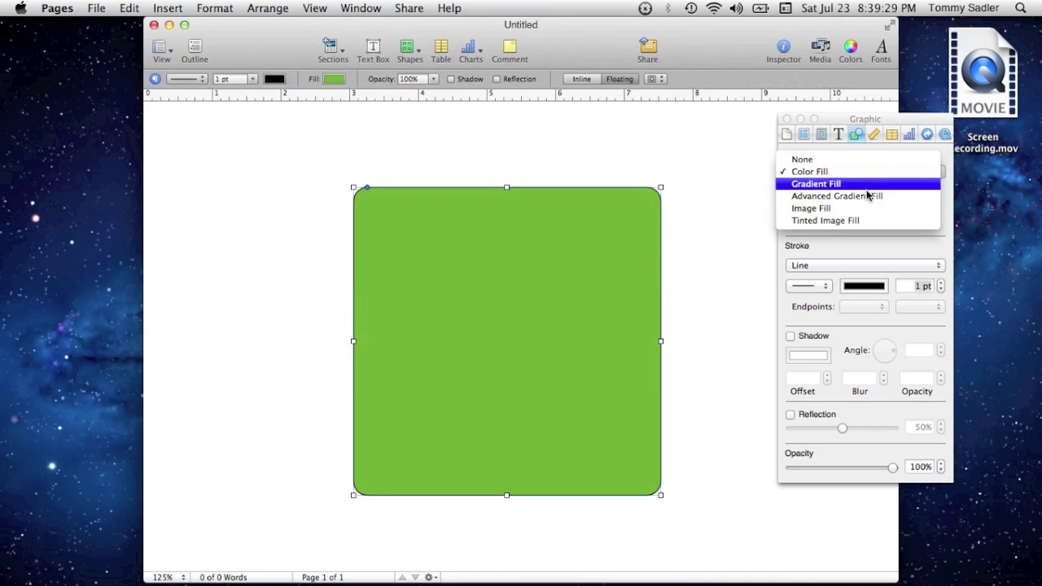
pyautogui.click(867, 196)
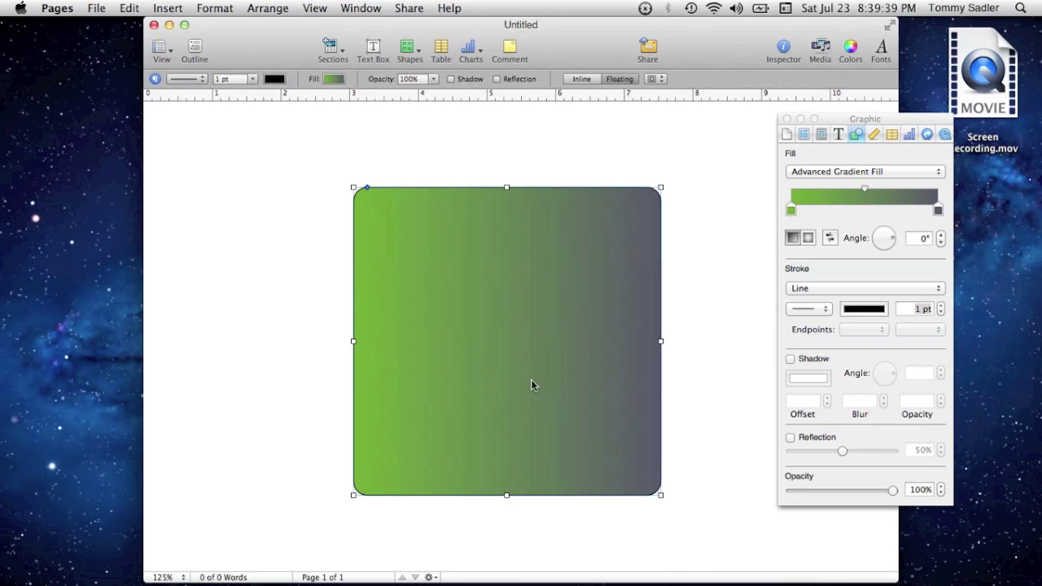
pyautogui.click(808, 239)
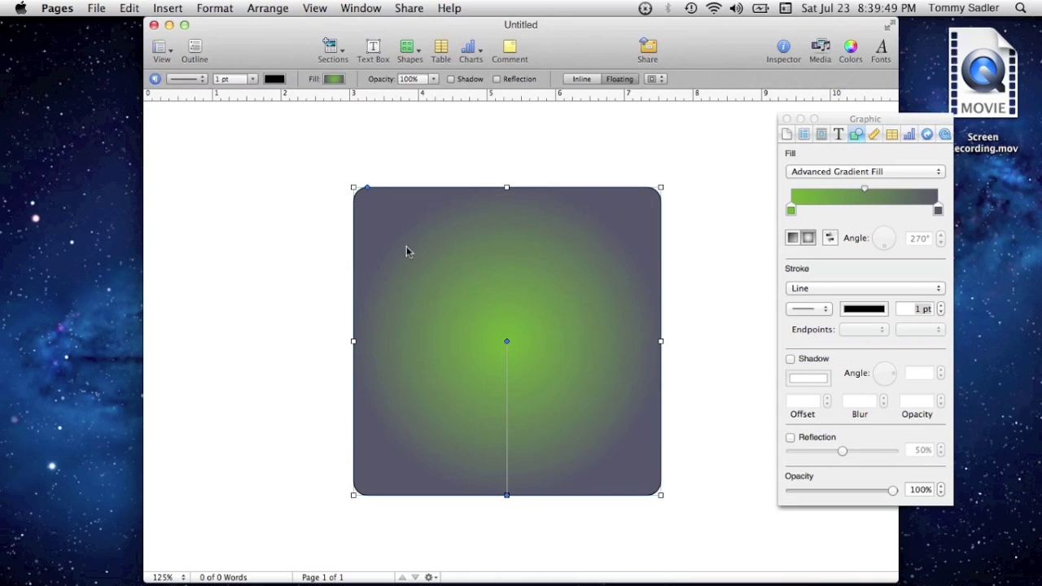
# Step: Make the gradient's centre stop bright green and its outer stop cyan
pyautogui.doubleClick(790, 211)
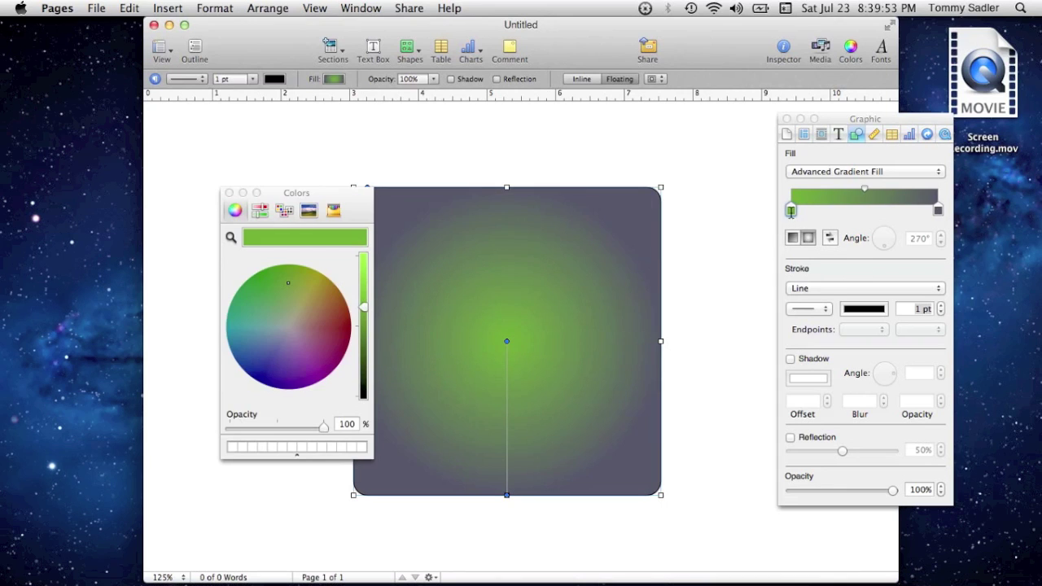
pyautogui.click(241, 324)
pyautogui.click(367, 307)
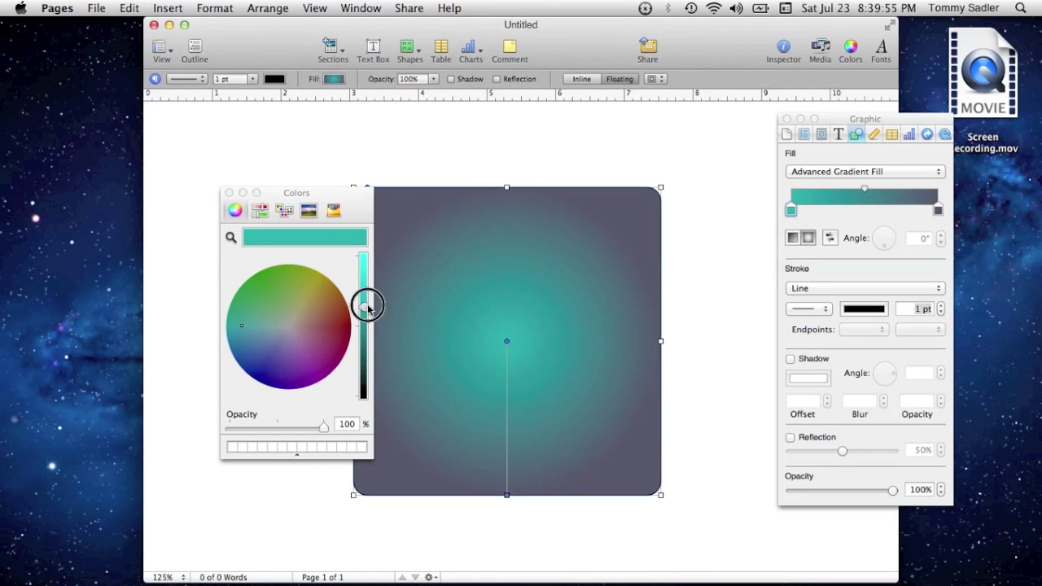
pyautogui.moveTo(367, 307); pyautogui.dragTo(363, 256)
pyautogui.click(939, 211)
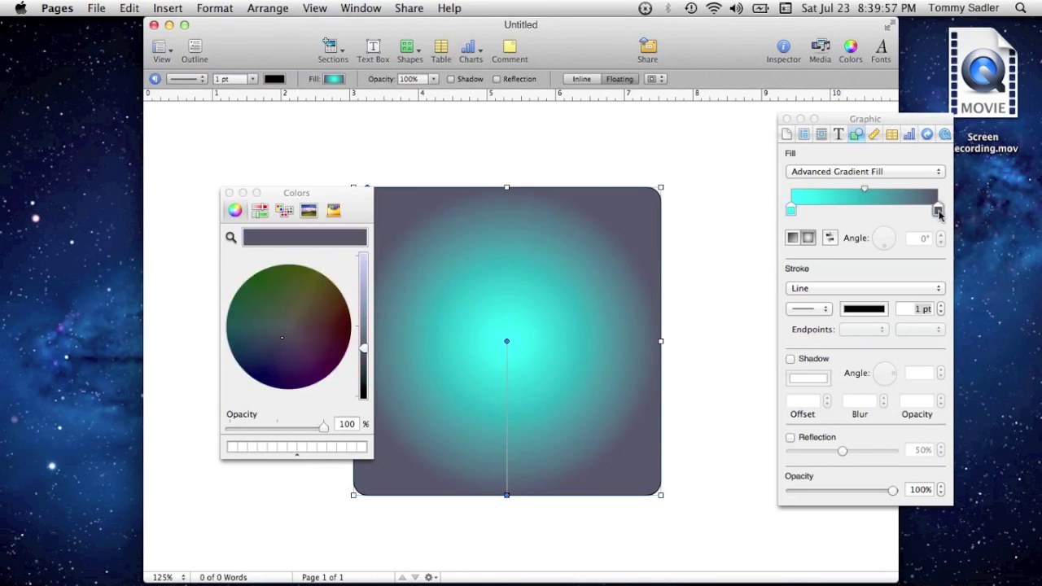
pyautogui.click(364, 349)
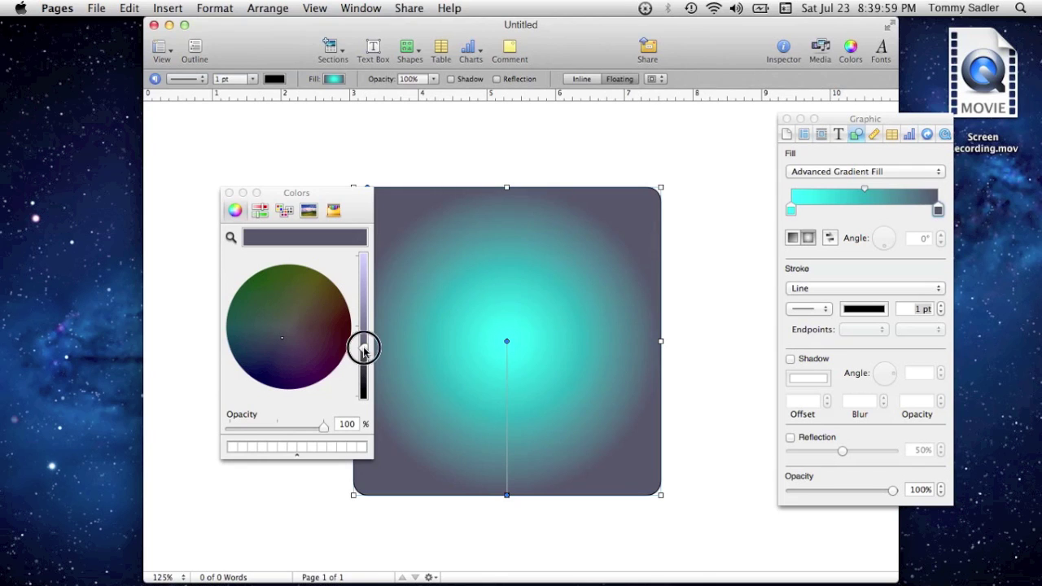
pyautogui.moveTo(364, 349); pyautogui.dragTo(356, 245)
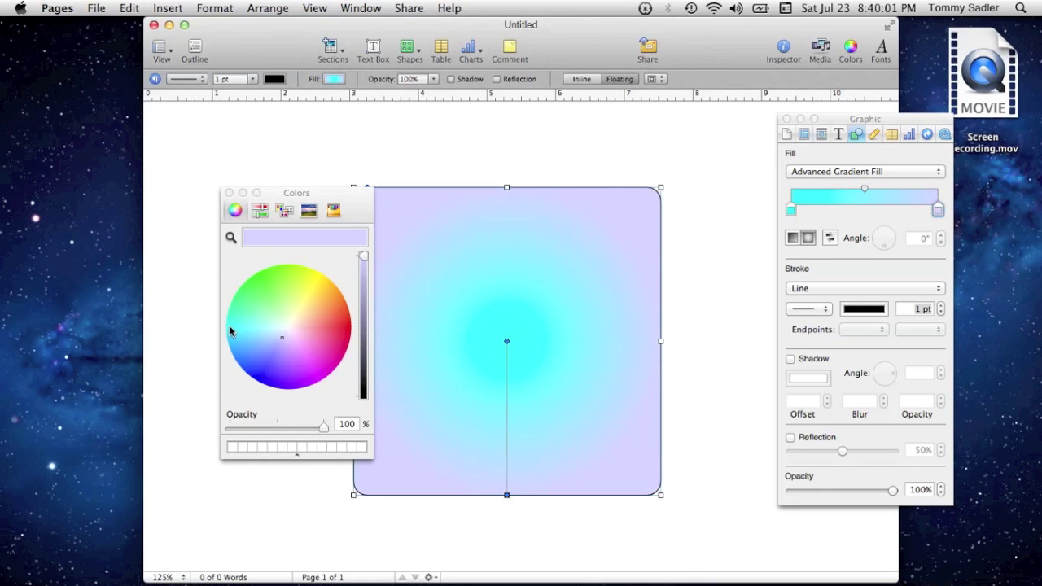
pyautogui.click(229, 326)
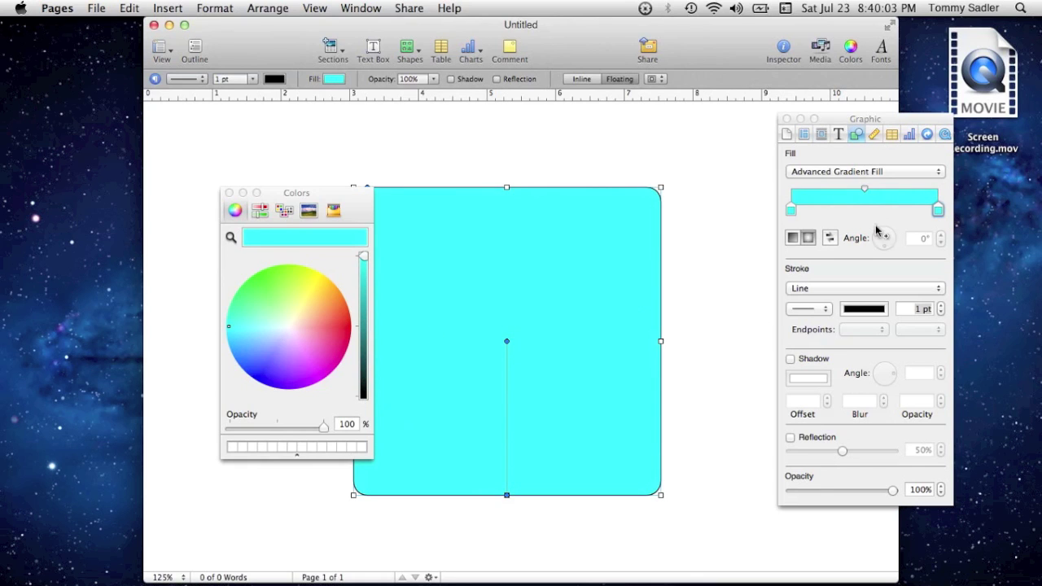
pyautogui.click(791, 211)
pyautogui.click(260, 276)
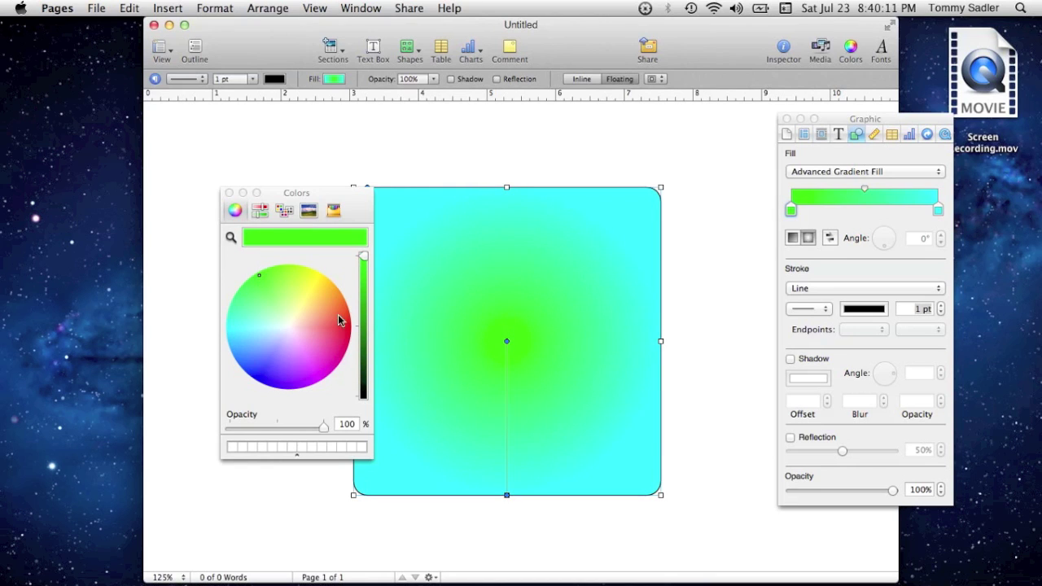
pyautogui.click(229, 194)
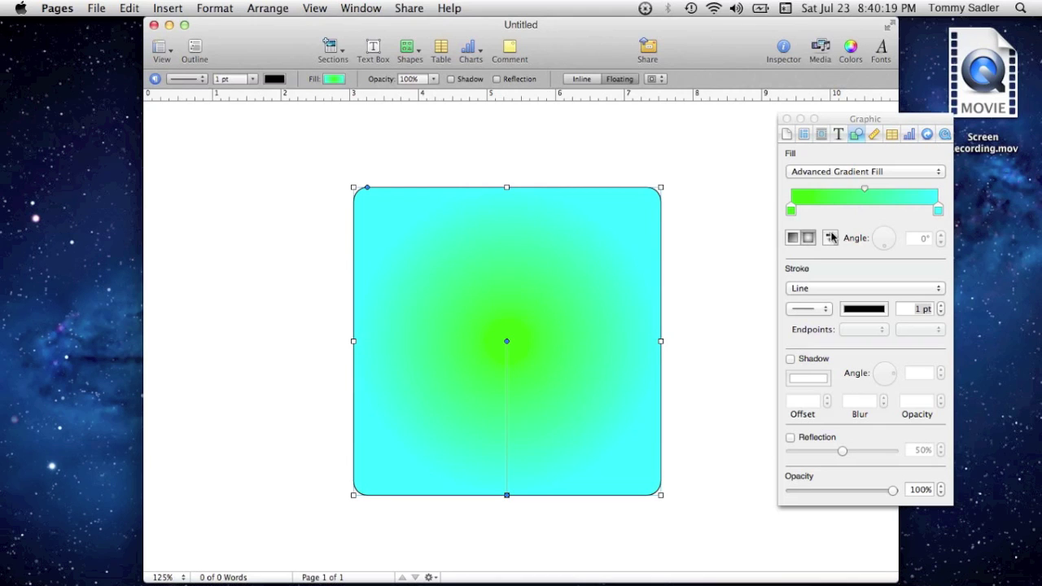
# Step: Move the gradient centre up-left, stretch it to the lower-right corner, and raise the square slightly
pyautogui.moveTo(505, 342); pyautogui.dragTo(416, 264)
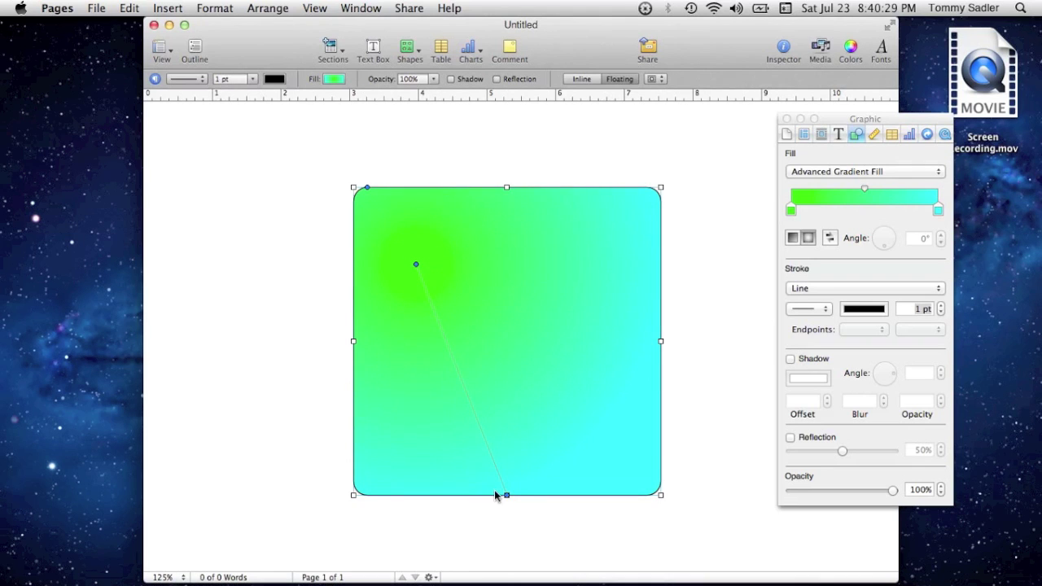
pyautogui.moveTo(506, 496); pyautogui.dragTo(702, 515)
pyautogui.moveTo(406, 284); pyautogui.dragTo(402, 235)
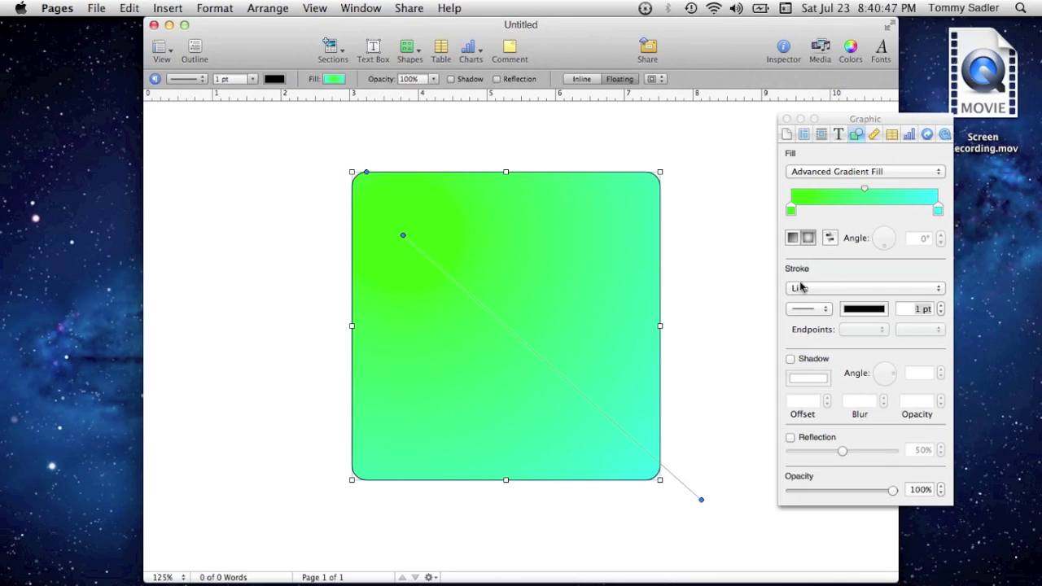
# Step: Outline the square with a black brush-stroke line 13 pt wide
pyautogui.click(807, 310)
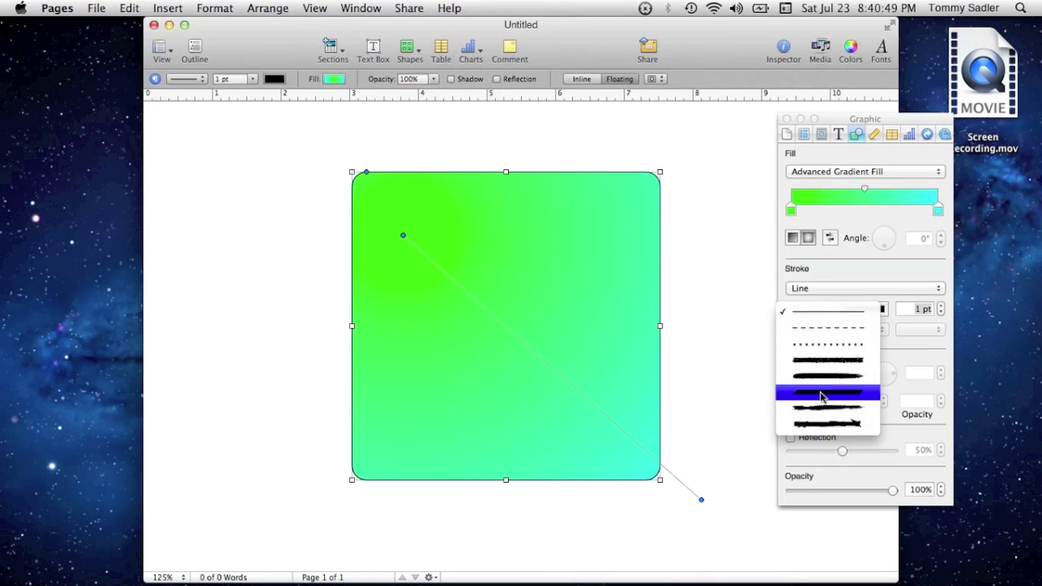
pyautogui.click(820, 407)
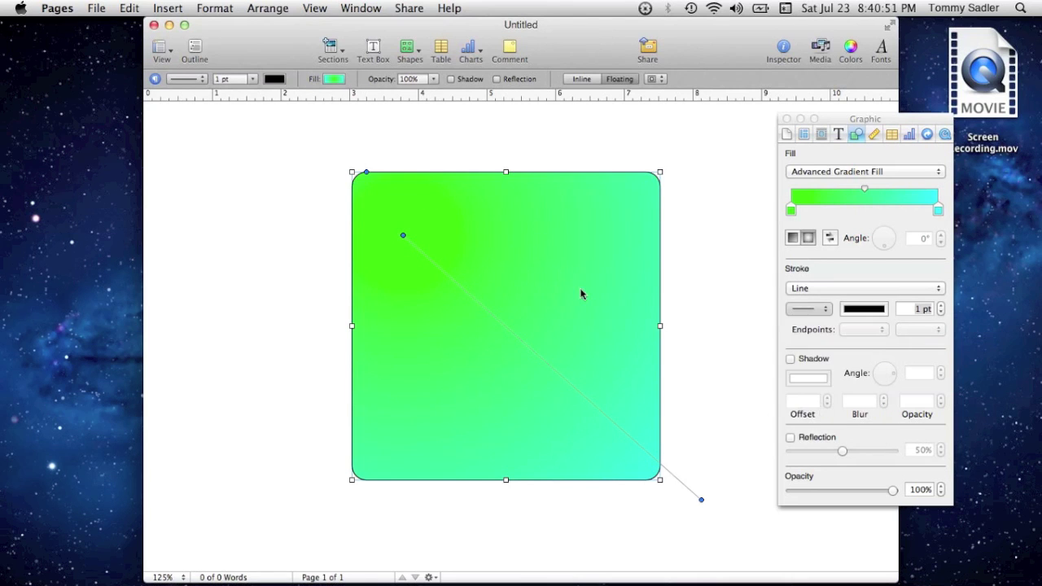
pyautogui.click(941, 306)
pyautogui.click(941, 306)
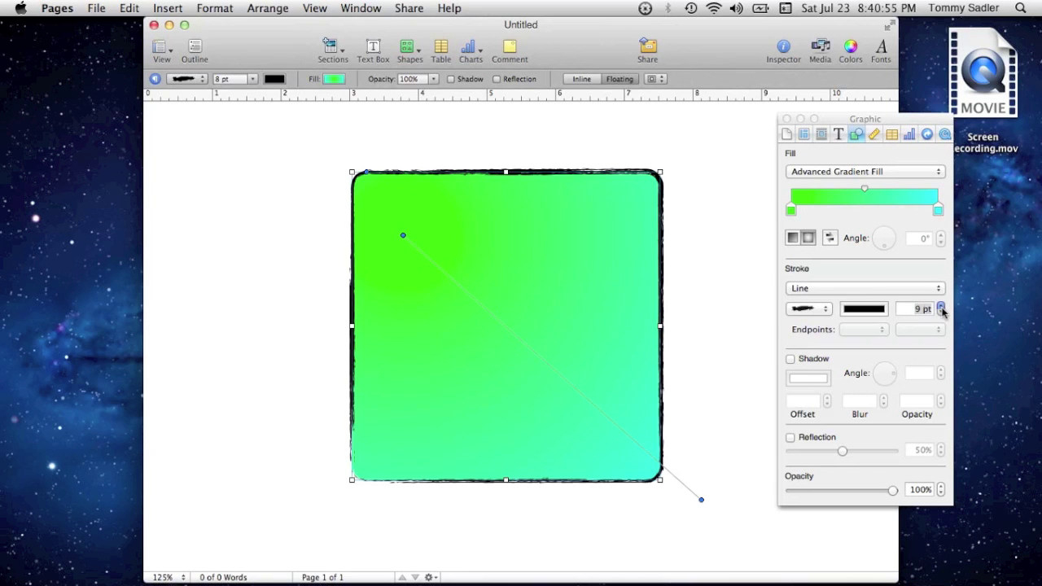
pyautogui.click(941, 306)
pyautogui.click(941, 306)
pyautogui.click(941, 306)
pyautogui.click(941, 306)
pyautogui.click(941, 306)
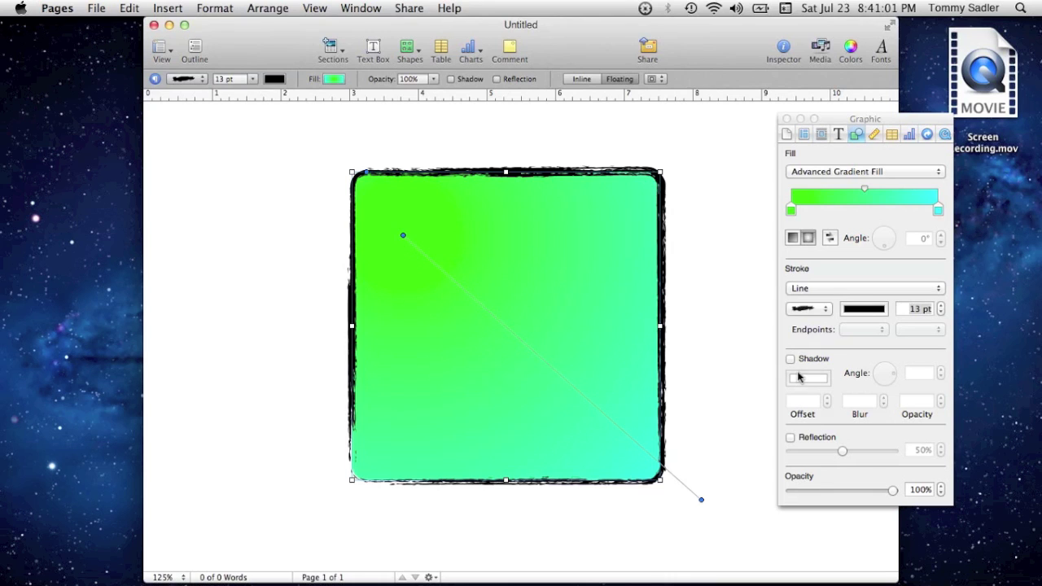
# Step: Add a black drop shadow with 18 pt offset at a 179° angle
pyautogui.click(790, 360)
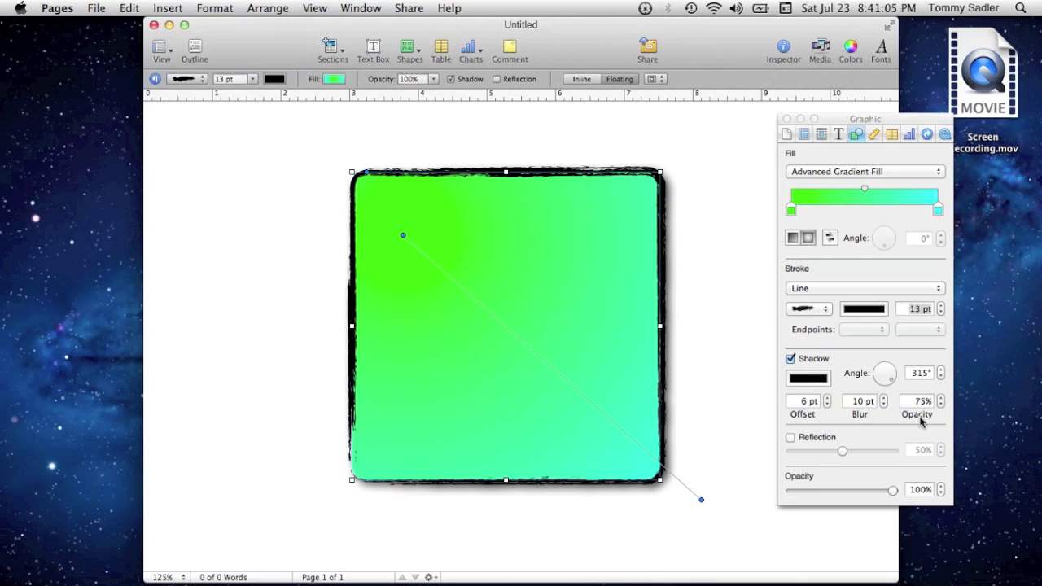
pyautogui.click(826, 397)
pyautogui.click(827, 398)
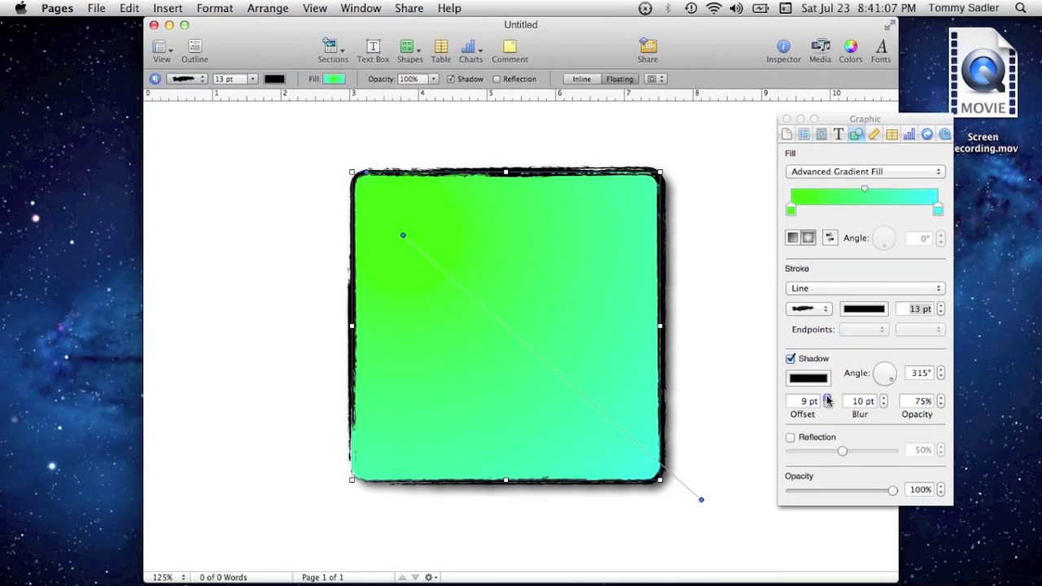
pyautogui.click(827, 397)
pyautogui.click(827, 397)
pyautogui.click(827, 397)
pyautogui.click(827, 397)
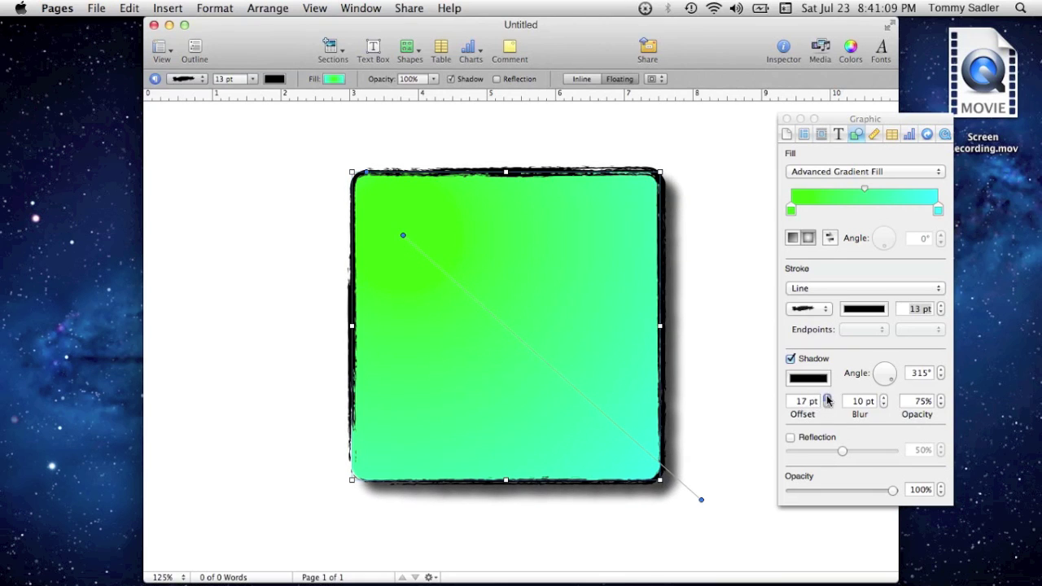
pyautogui.click(827, 397)
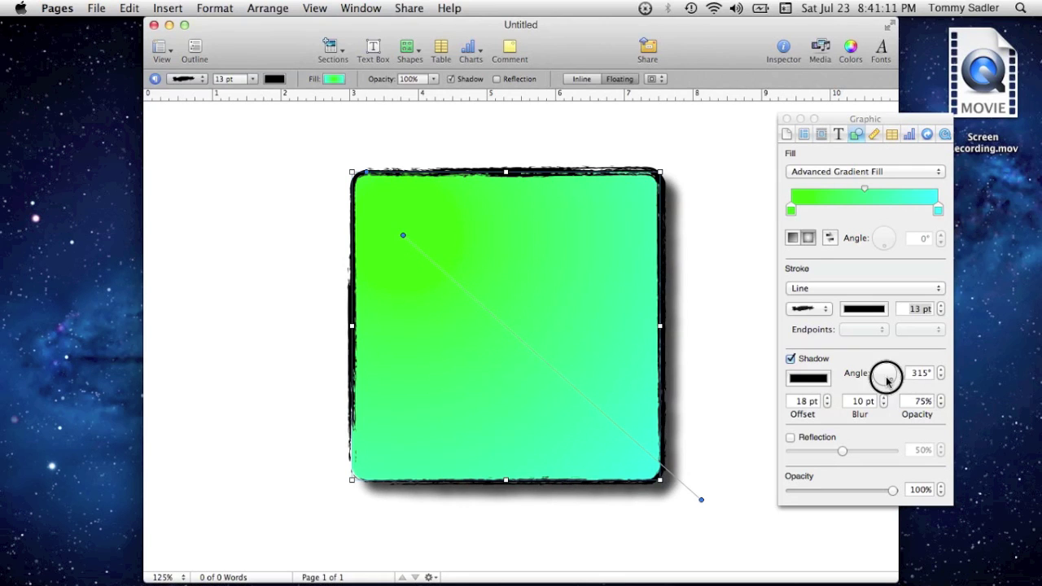
pyautogui.moveTo(886, 379); pyautogui.dragTo(858, 376)
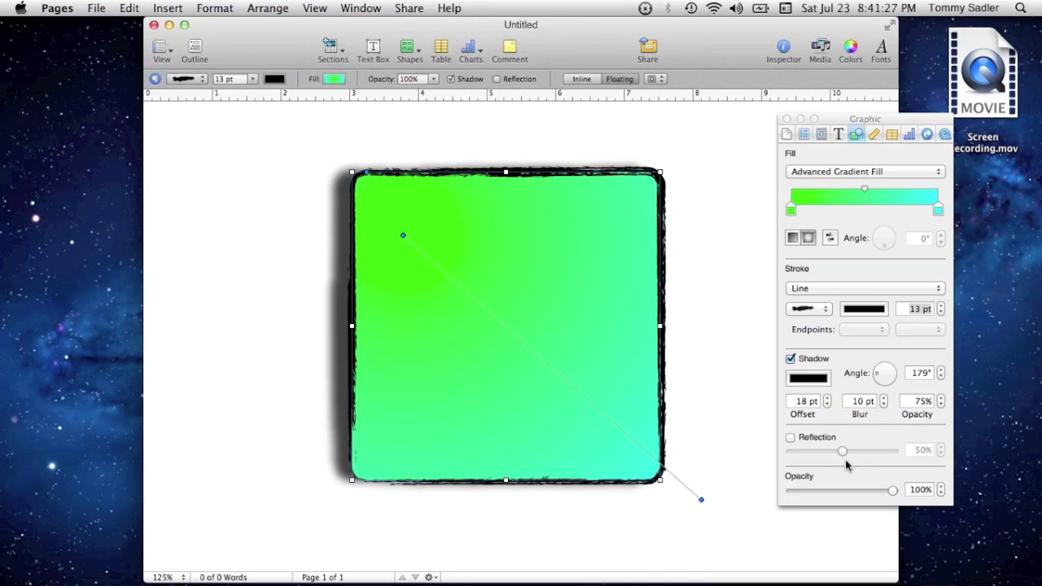
# Step: Try a reflection under the square, then turn it off again
pyautogui.click(791, 437)
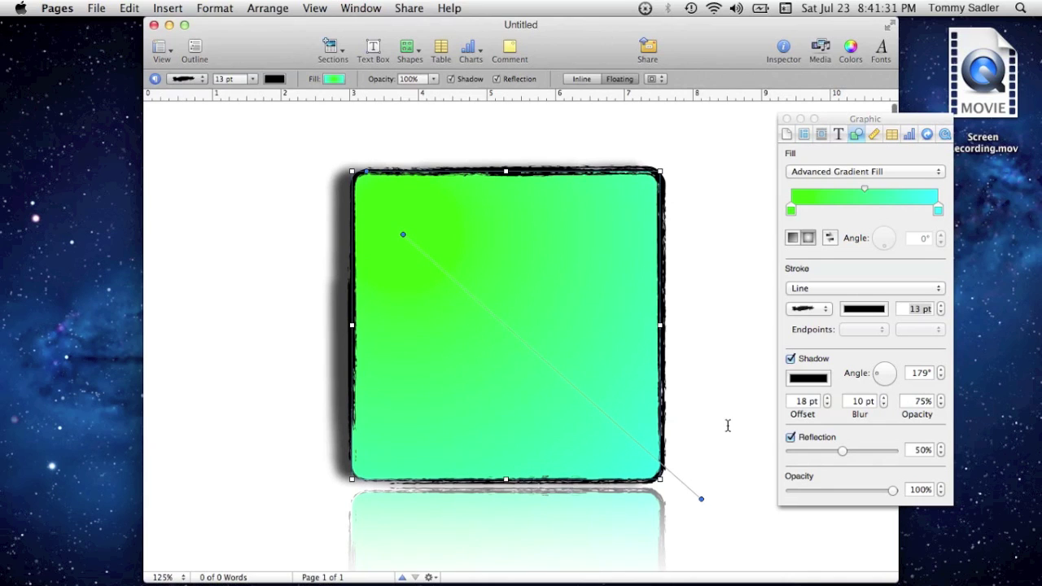
pyautogui.click(790, 438)
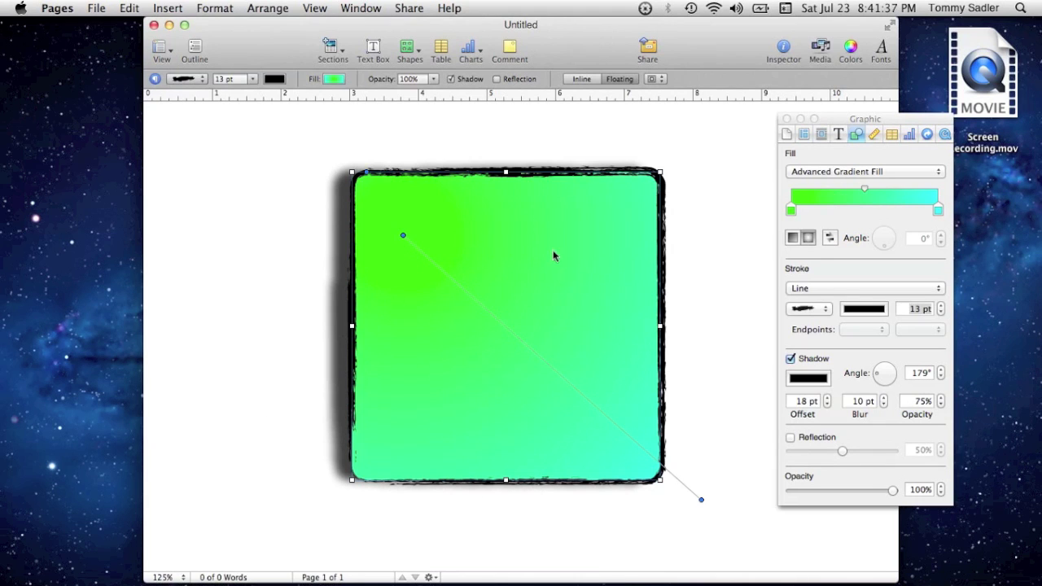
pyautogui.click(838, 134)
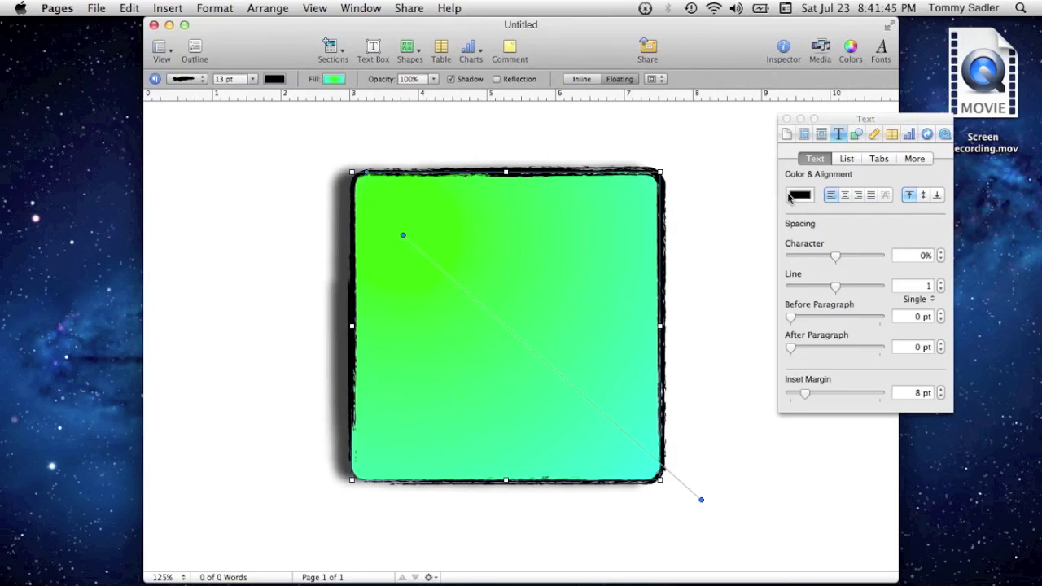
# Step: Choose orange from the colour wheel as the square's text colour
pyautogui.click(805, 195)
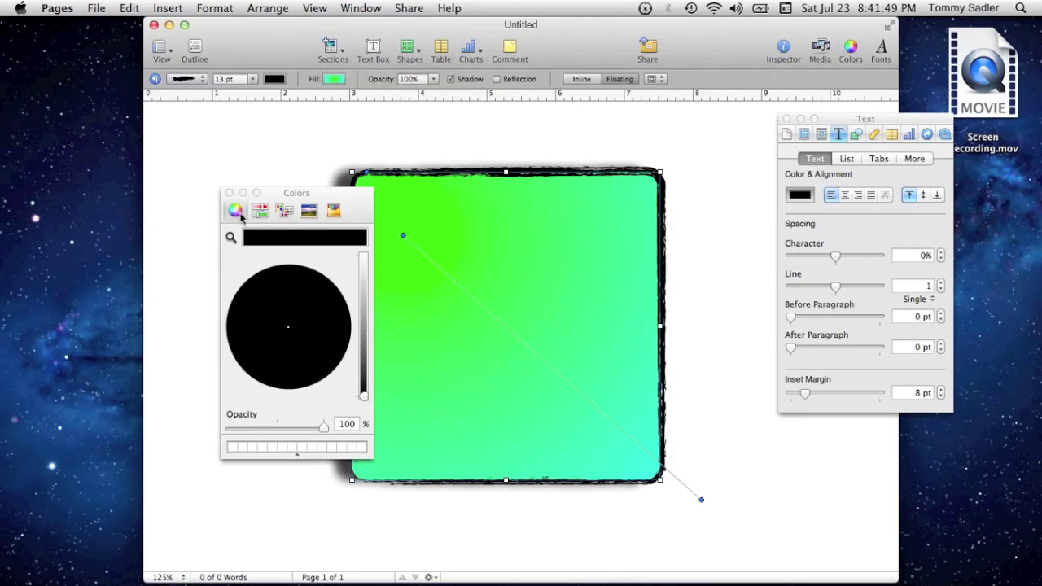
pyautogui.moveTo(365, 397); pyautogui.dragTo(365, 210)
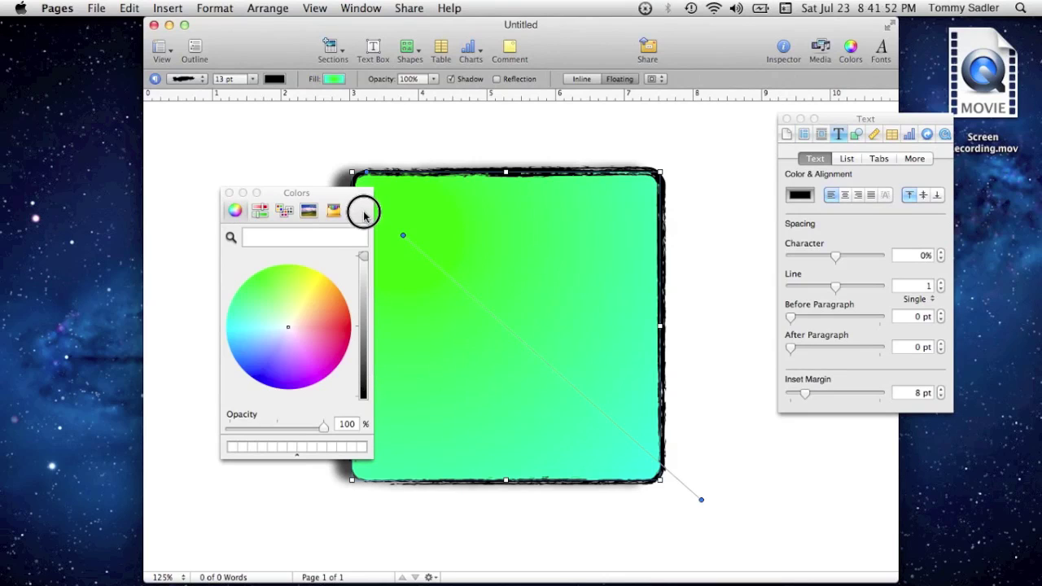
pyautogui.click(323, 286)
pyautogui.click(332, 300)
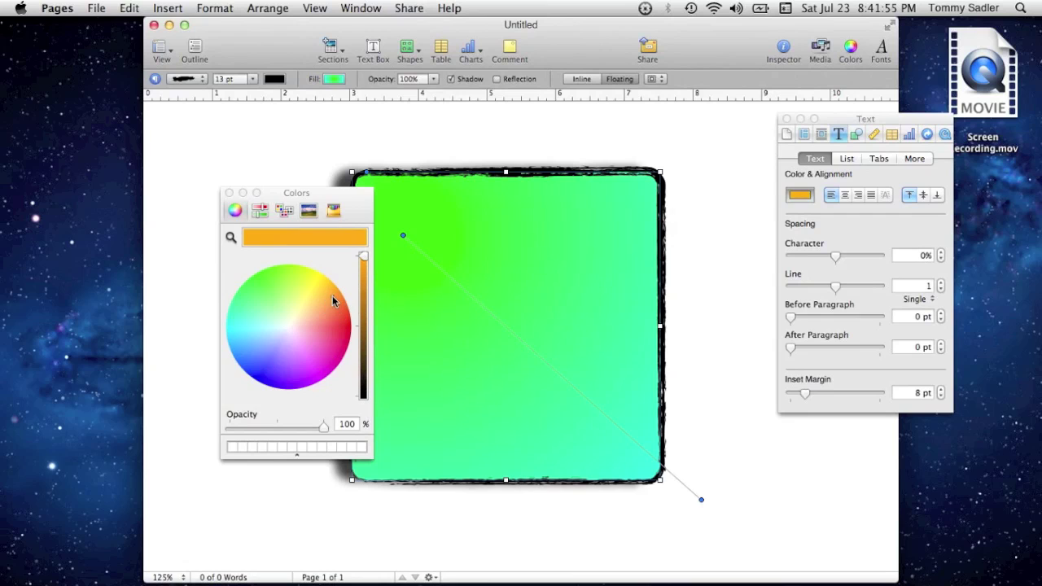
pyautogui.click(337, 299)
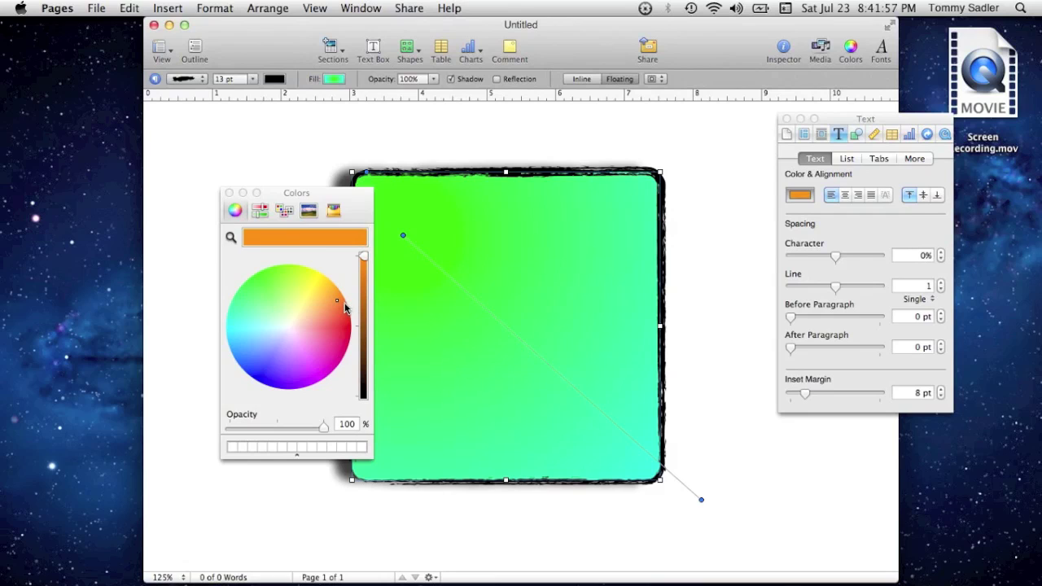
pyautogui.click(345, 302)
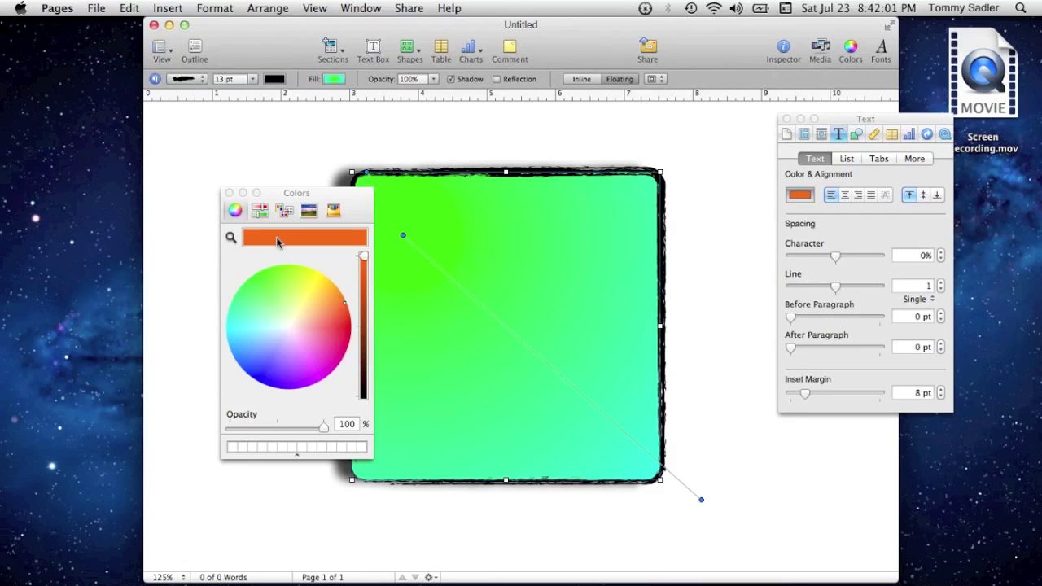
pyautogui.click(228, 193)
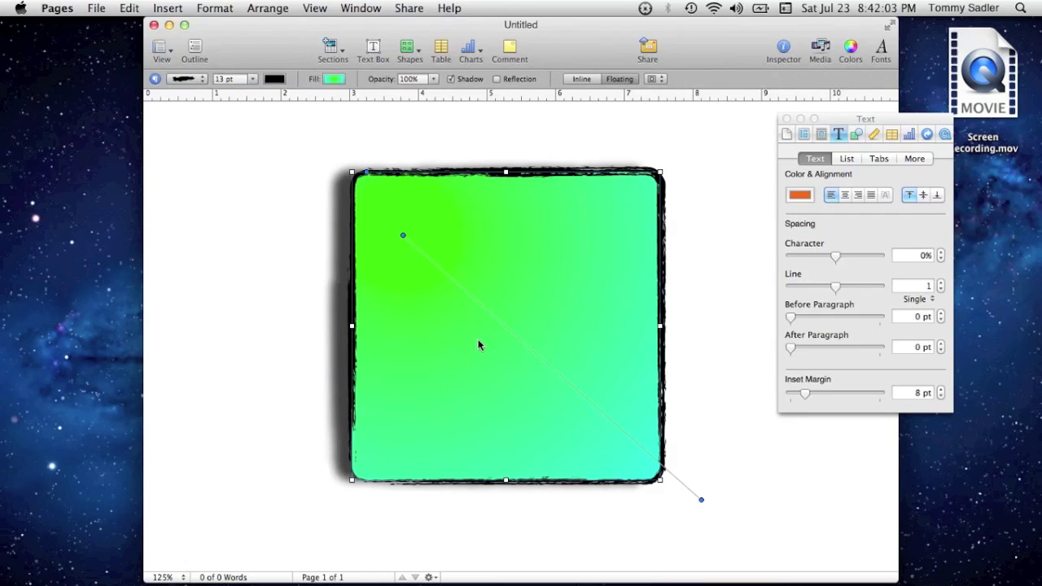
# Step: Type 'T and C' inside the square
pyautogui.click(839, 133)
pyautogui.click(435, 326)
pyautogui.click(434, 326)
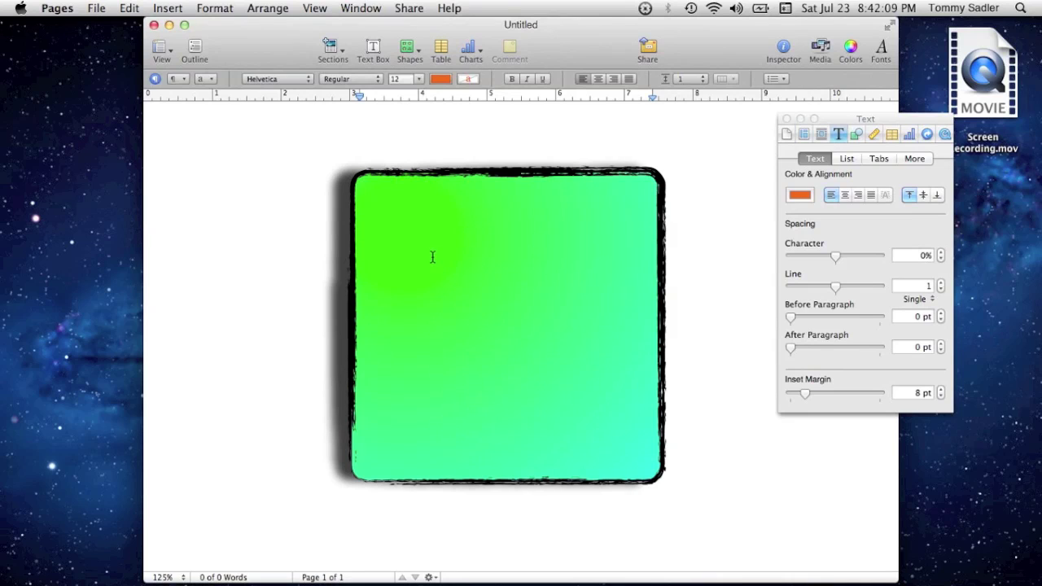
pyautogui.write('T and C')
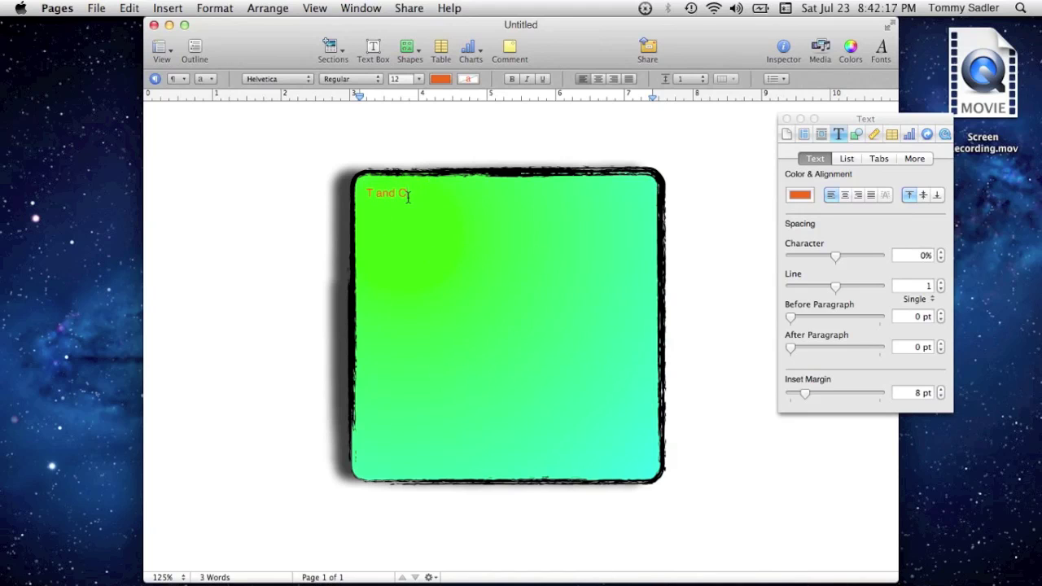
# Step: Enlarge the 'T and C' text to 64 pt
pyautogui.moveTo(409, 197); pyautogui.dragTo(364, 192)
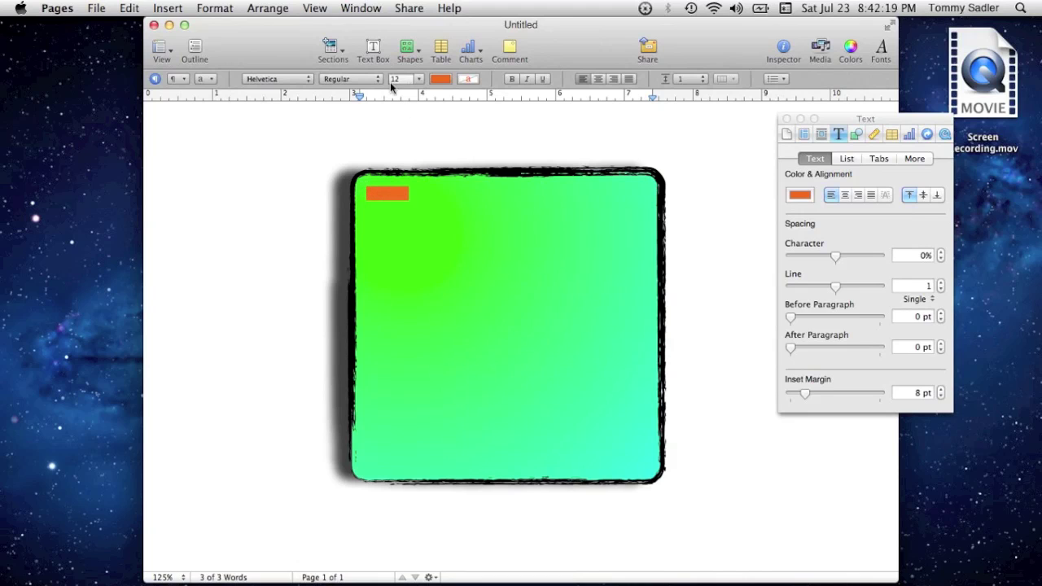
pyautogui.click(419, 79)
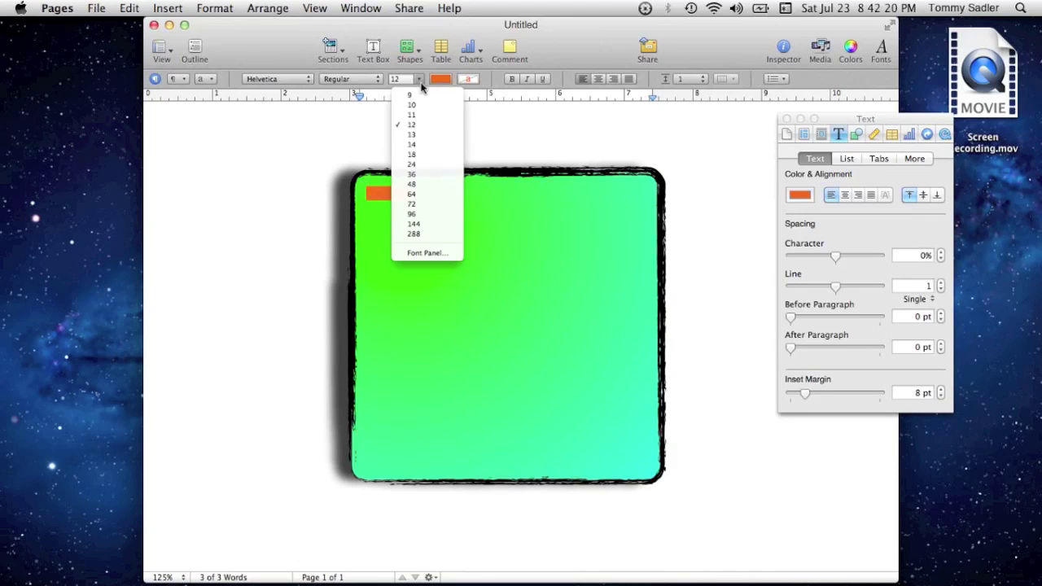
pyautogui.click(411, 195)
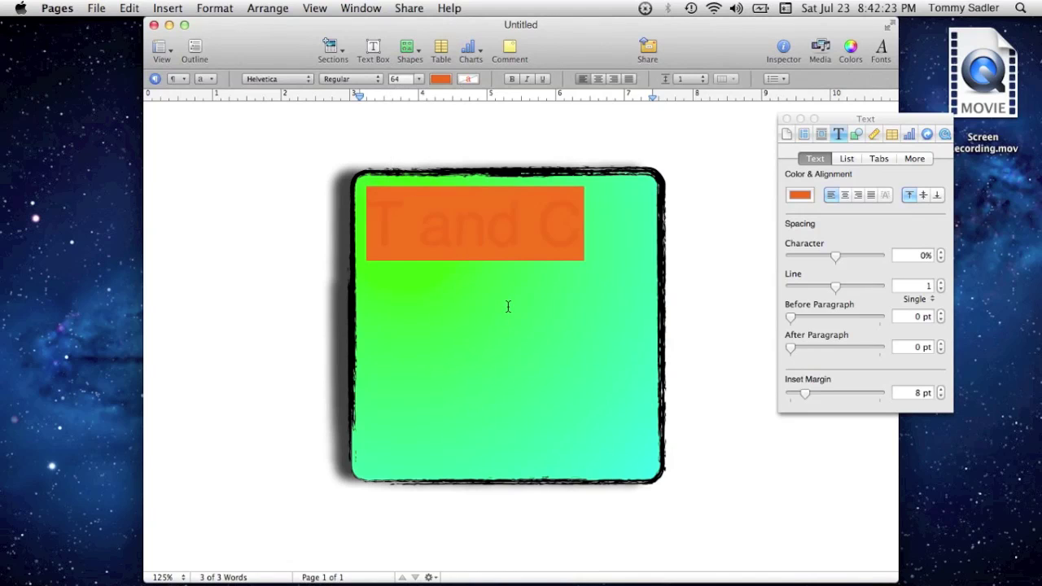
pyautogui.click(610, 262)
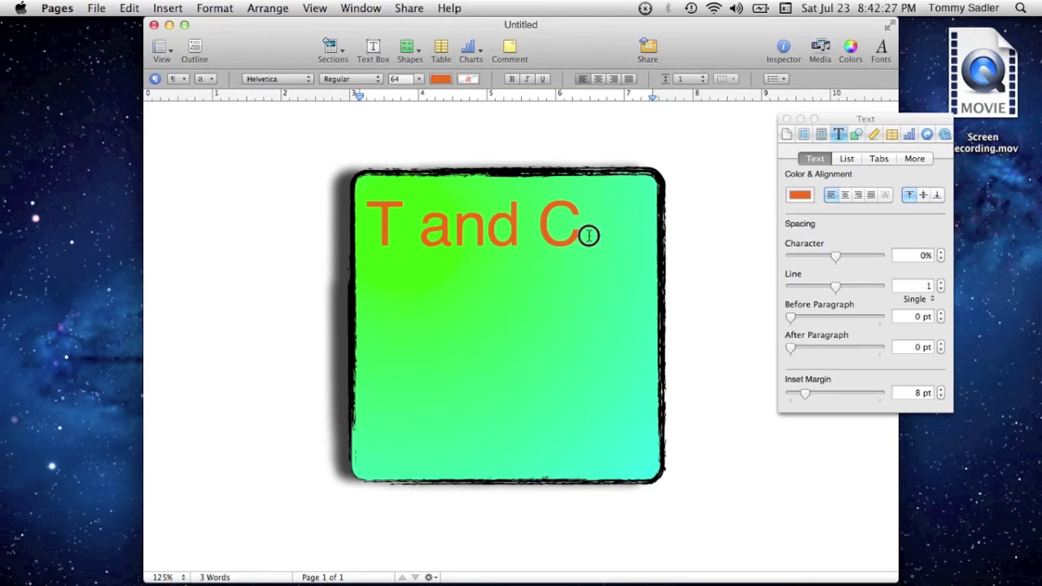
pyautogui.moveTo(589, 235); pyautogui.dragTo(392, 220)
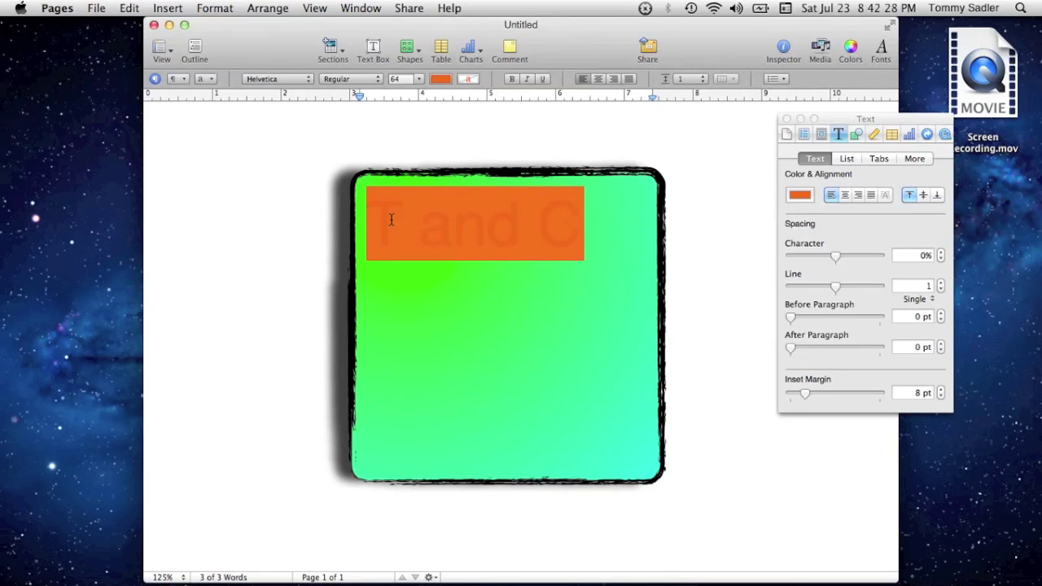
# Step: Search the fonts for 'game' and apply GAMECUBEN to the 'T and C' text
pyautogui.rightClick(464, 225)
pyautogui.moveTo(513, 406)
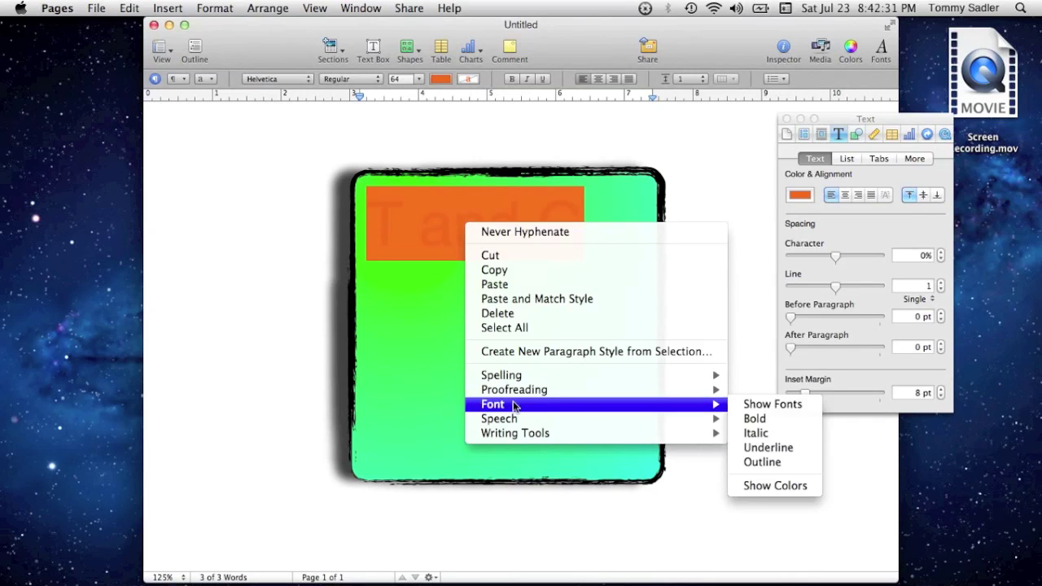
pyautogui.click(737, 405)
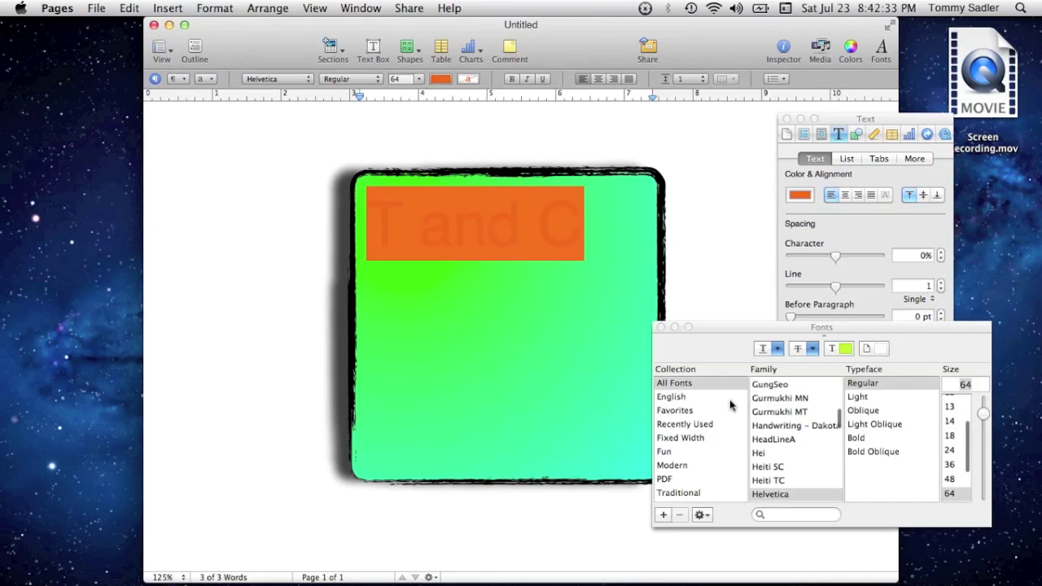
pyautogui.click(774, 515)
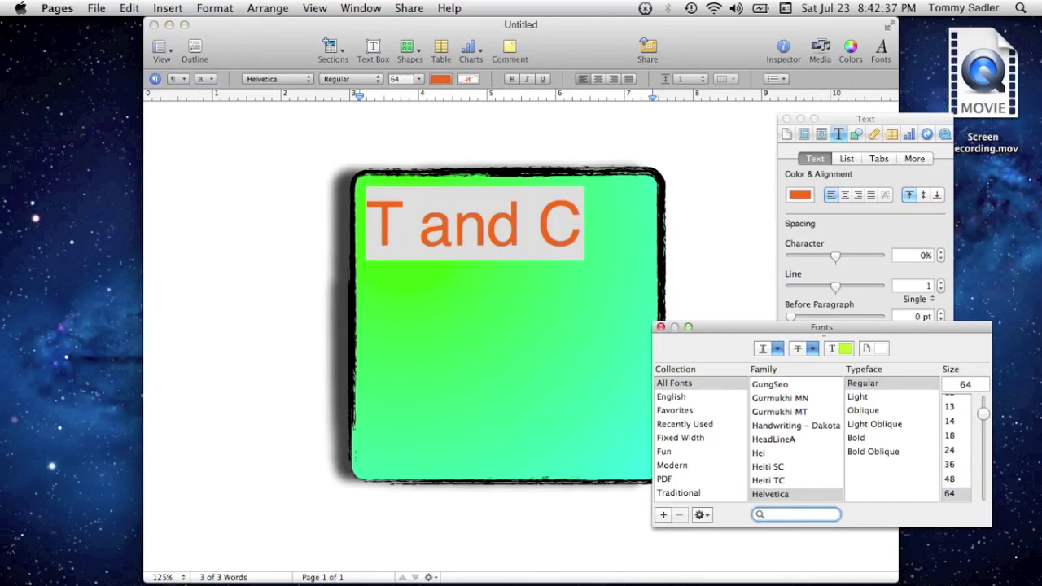
pyautogui.write('g')
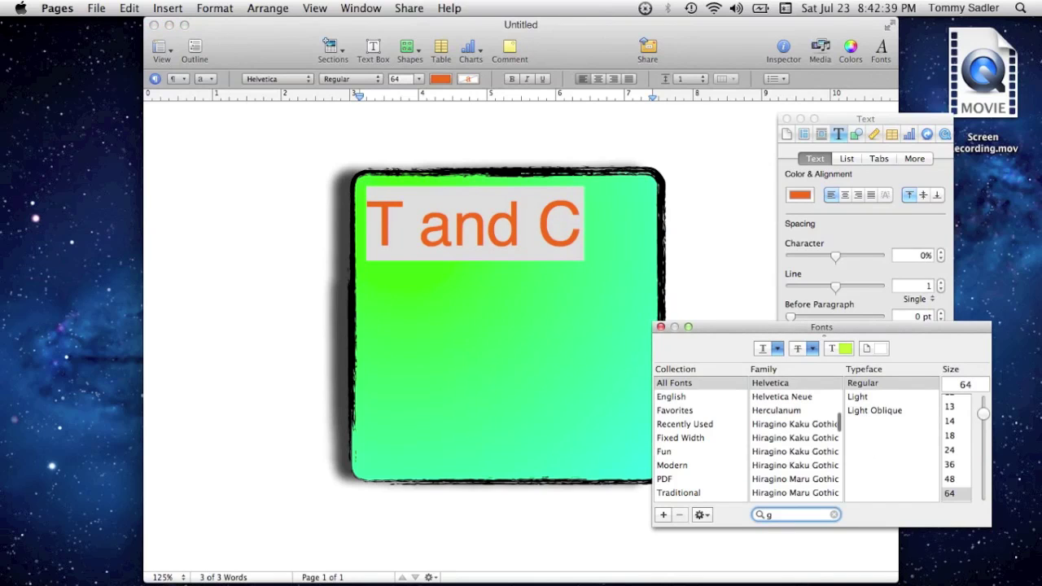
pyautogui.click(801, 514)
pyautogui.write('ame')
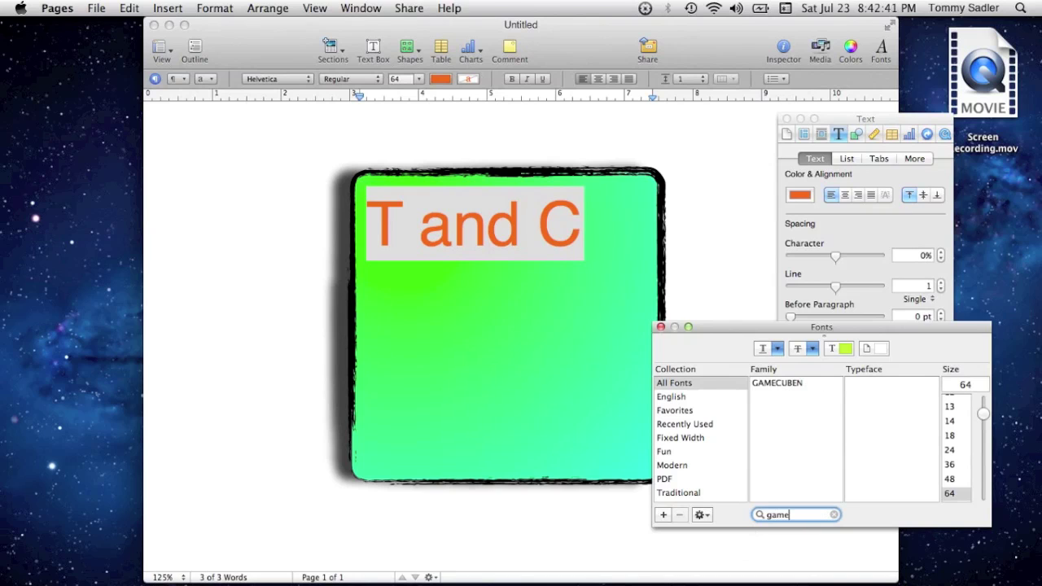
pyautogui.click(786, 383)
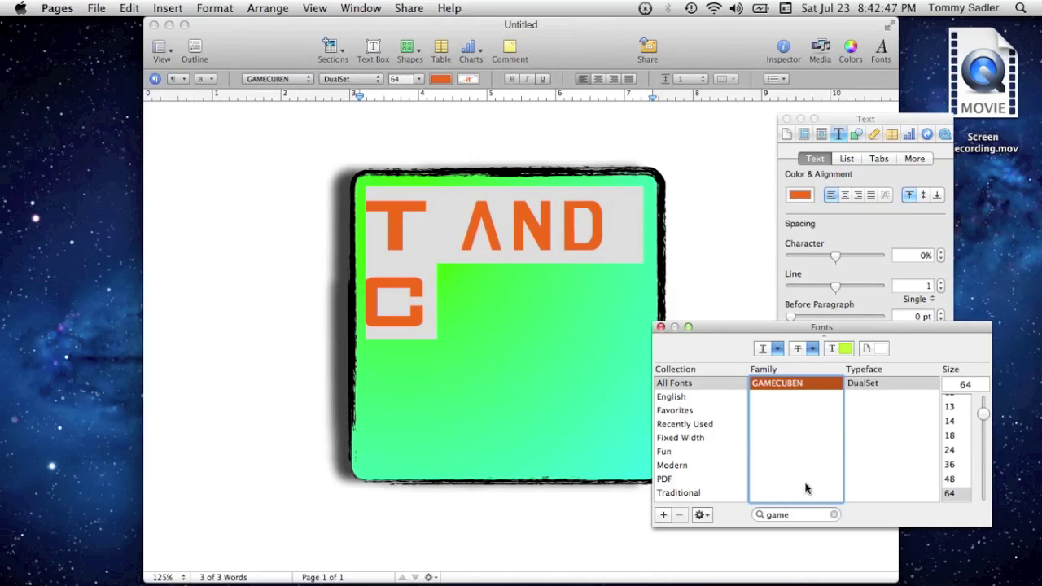
pyautogui.click(661, 327)
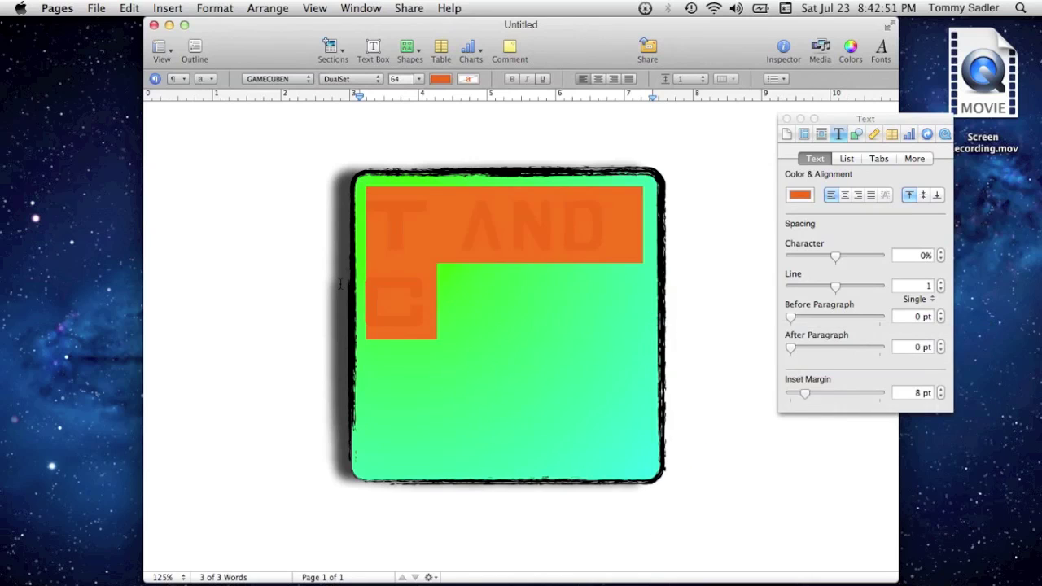
pyautogui.click(384, 217)
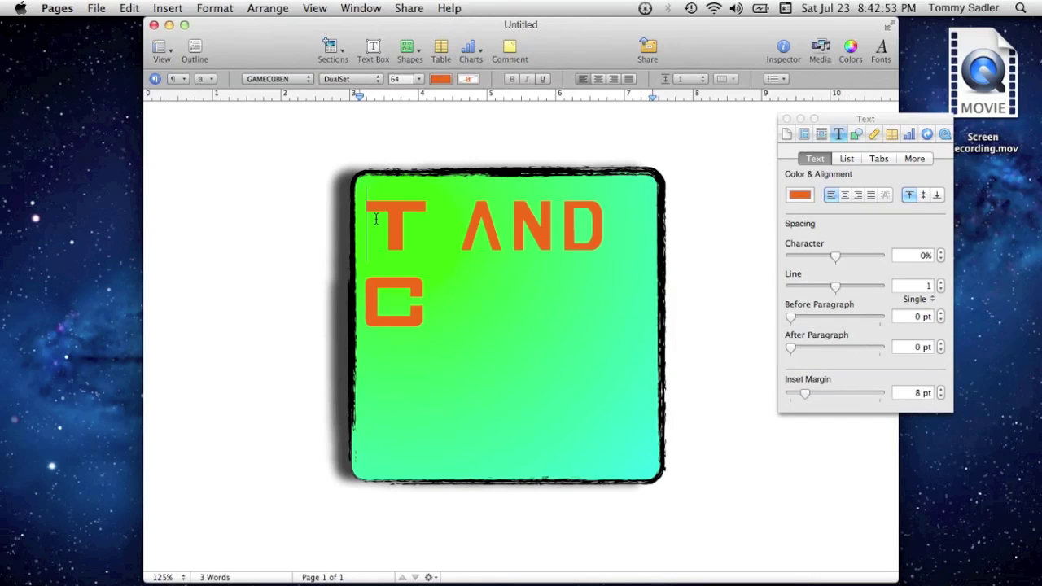
# Step: Break the text into three lines, T, AND and C, and pad each line with leading spaces to centre it
pyautogui.press('Return')
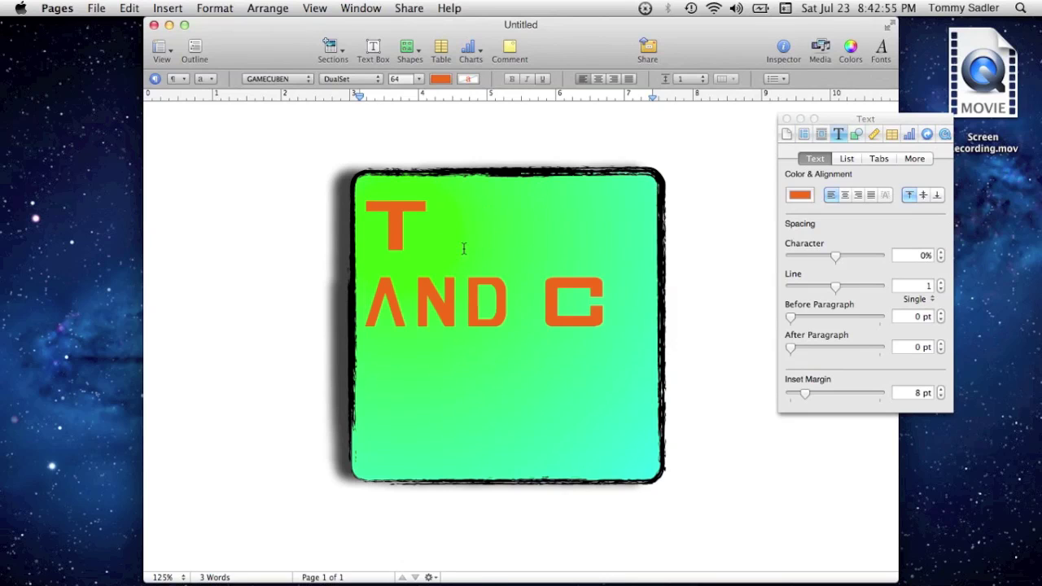
pyautogui.click(535, 309)
pyautogui.press('Return')
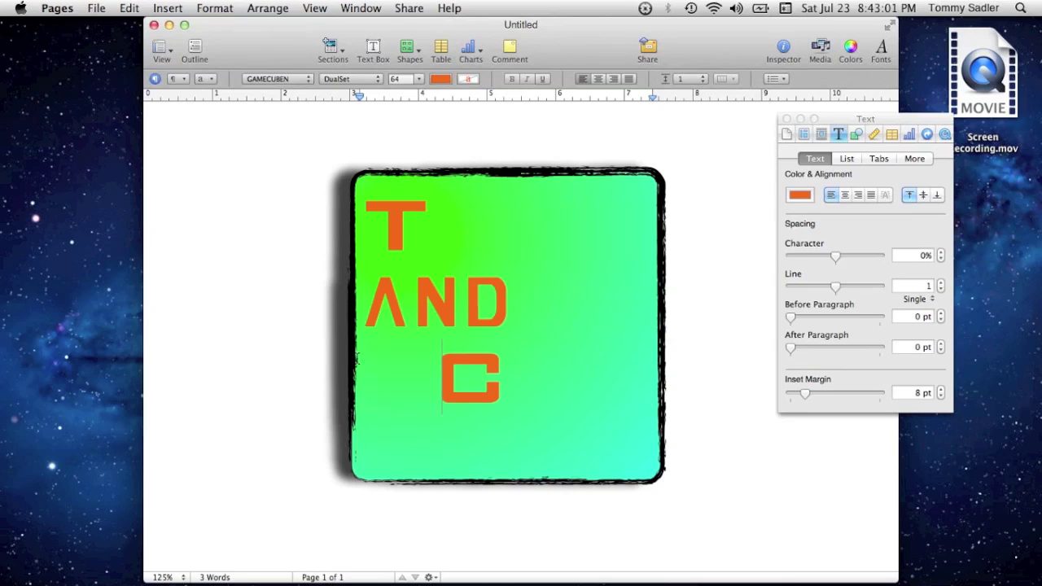
pyautogui.click(370, 220)
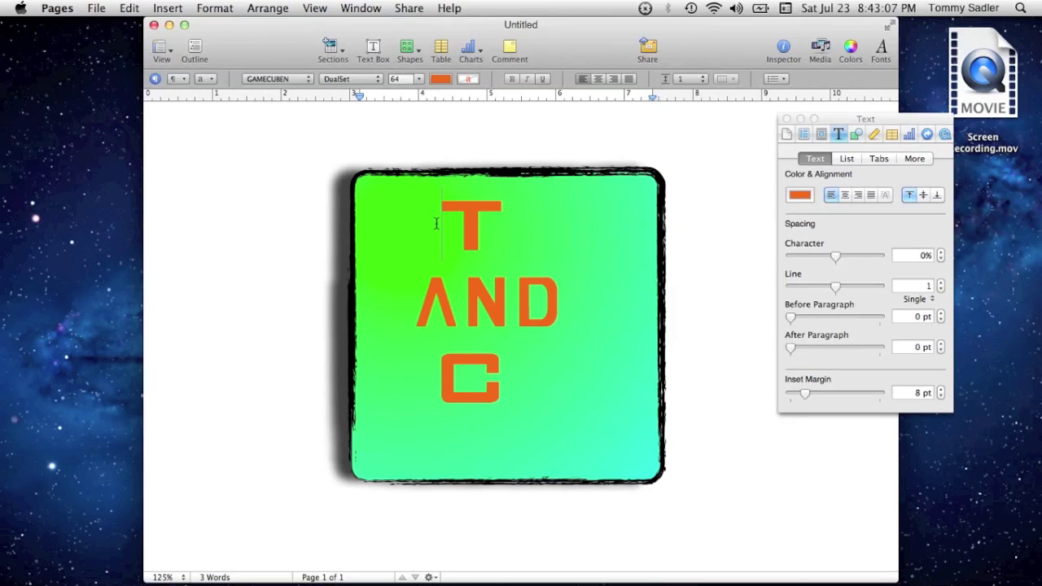
pyautogui.click(433, 377)
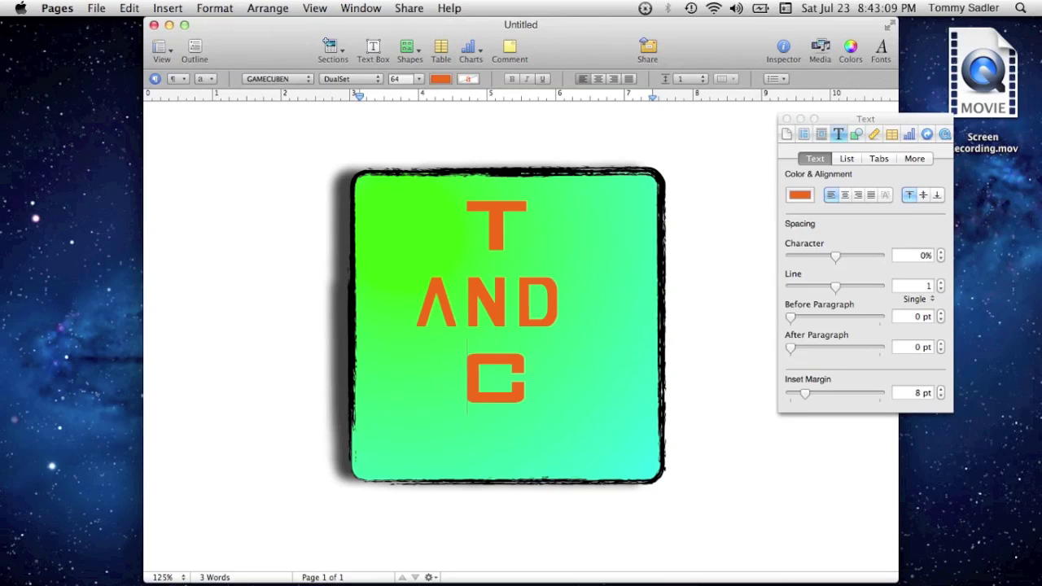
pyautogui.click(398, 303)
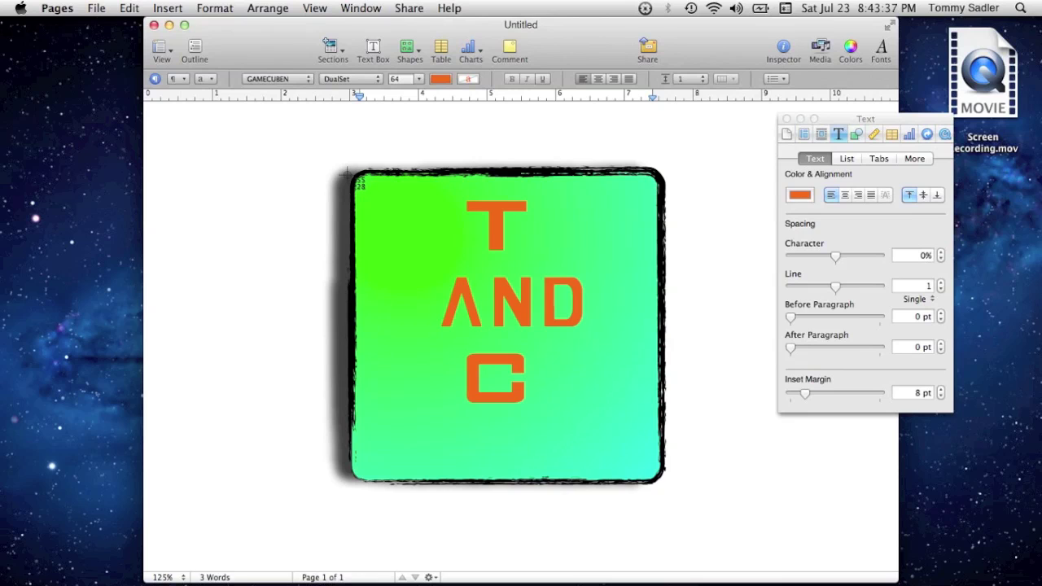
# Step: Capture a desktop screenshot of the rounded-square T AND C logo, then close the Text inspector
pyautogui.moveTo(343, 173); pyautogui.dragTo(663, 482)
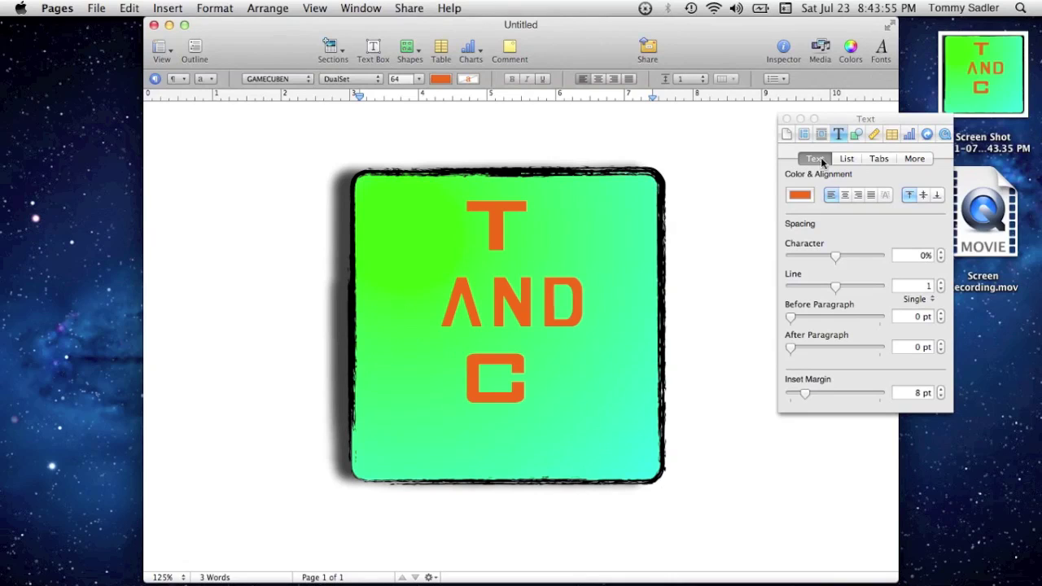
pyautogui.click(786, 120)
# Step: Minimise Pages, open the logo screenshot in Preview and centre its window on screen
pyautogui.click(168, 26)
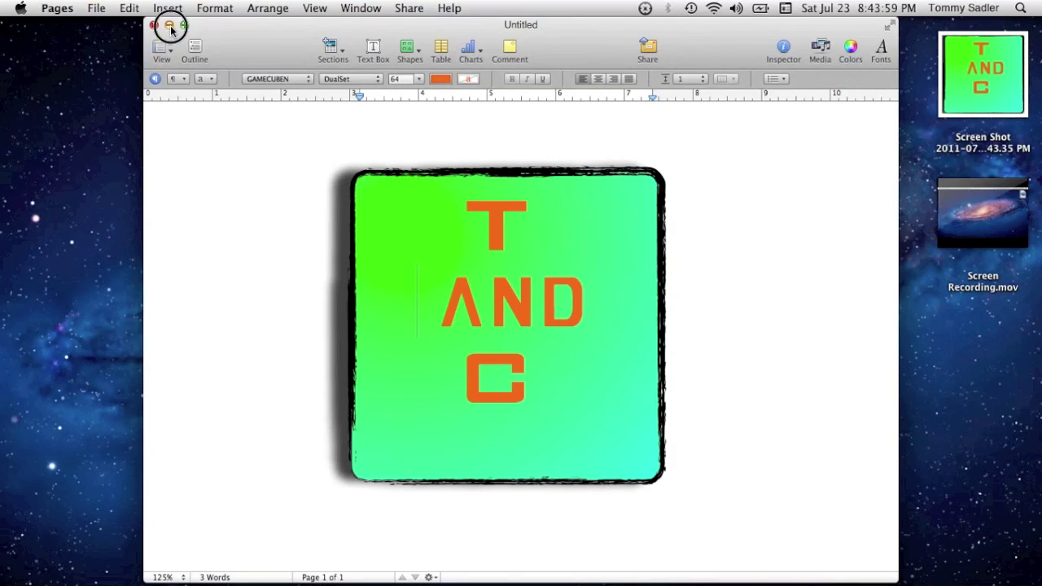
pyautogui.doubleClick(997, 81)
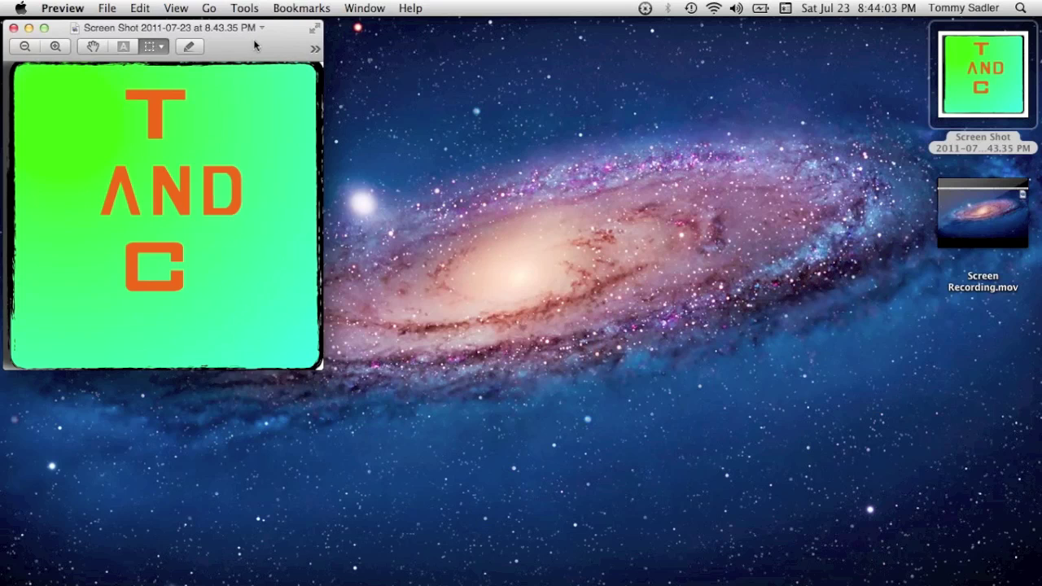
pyautogui.moveTo(256, 43); pyautogui.dragTo(544, 115)
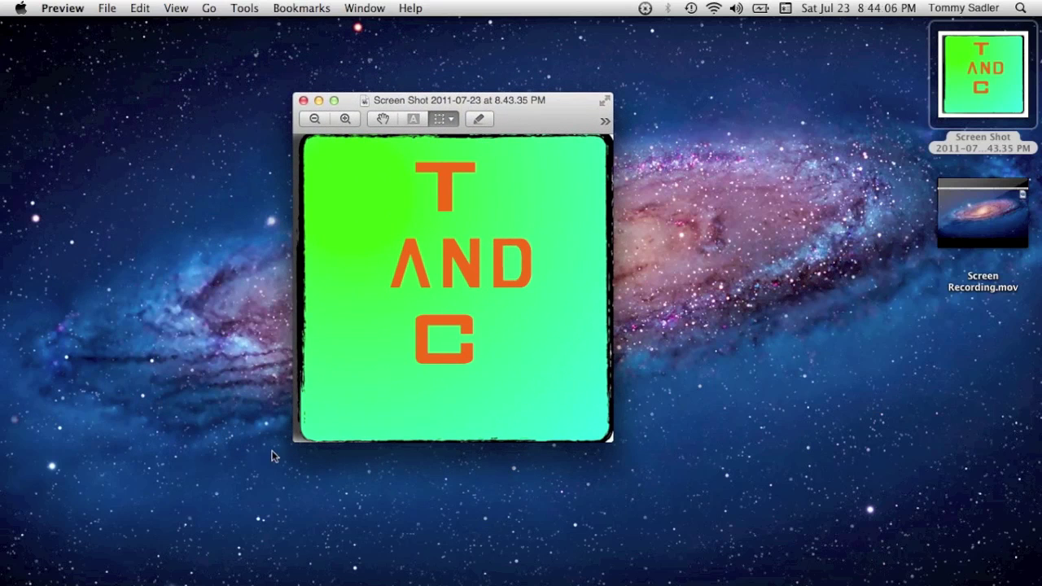
# Step: Switch to Safari and go to YouTube's account Settings from the account menu
pyautogui.moveTo(288, 562)
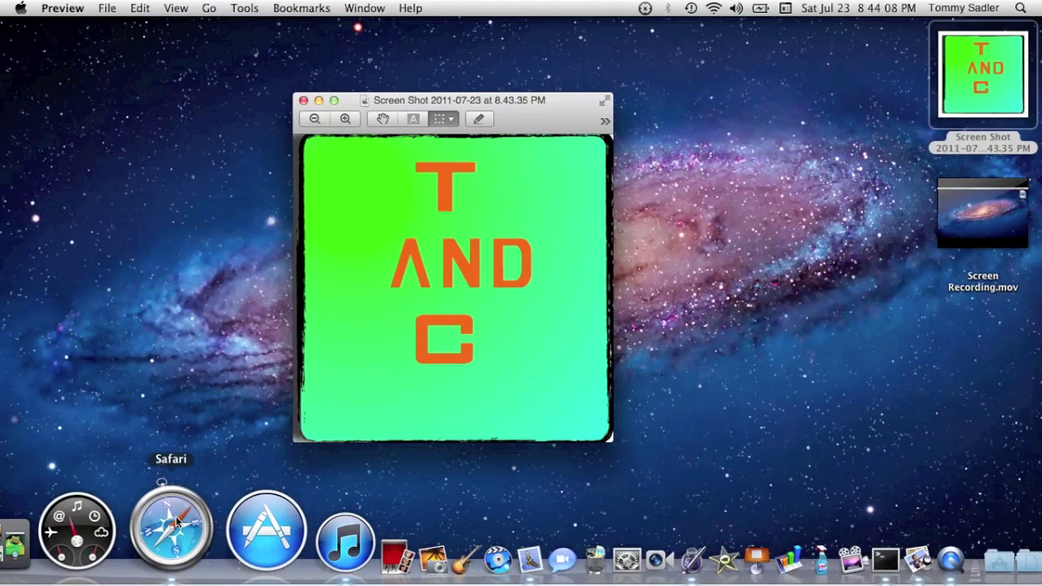
pyautogui.click(177, 522)
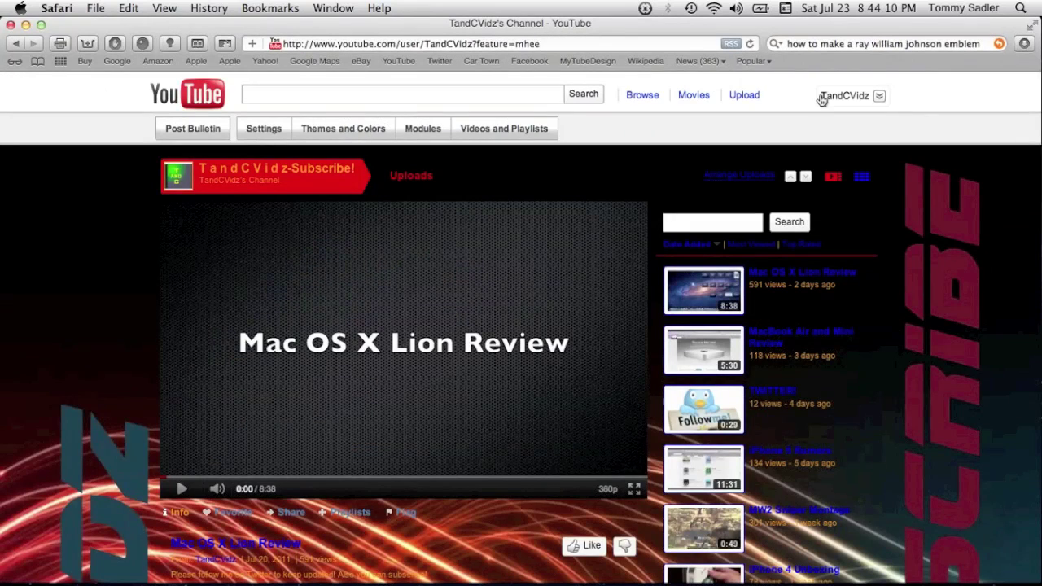
pyautogui.click(843, 96)
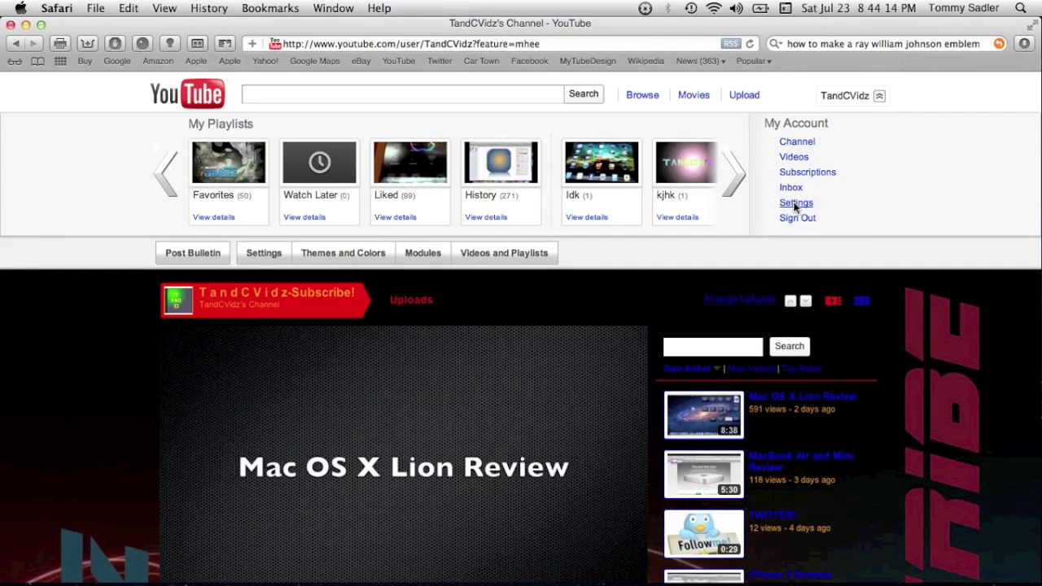
pyautogui.click(795, 204)
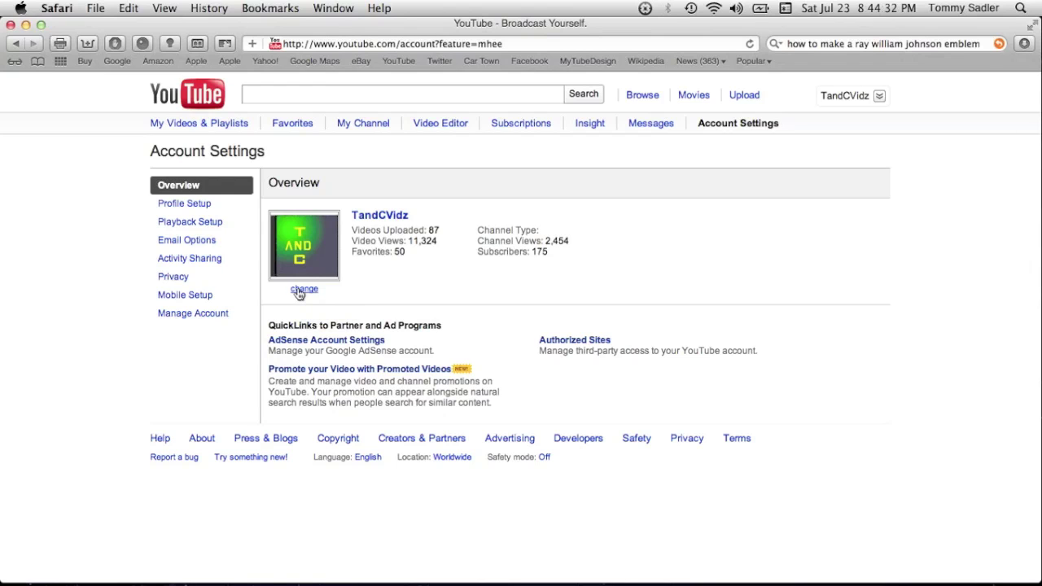
# Step: Open the profile picture's Change Picture dialog, start Choose File, then cancel both
pyautogui.click(303, 290)
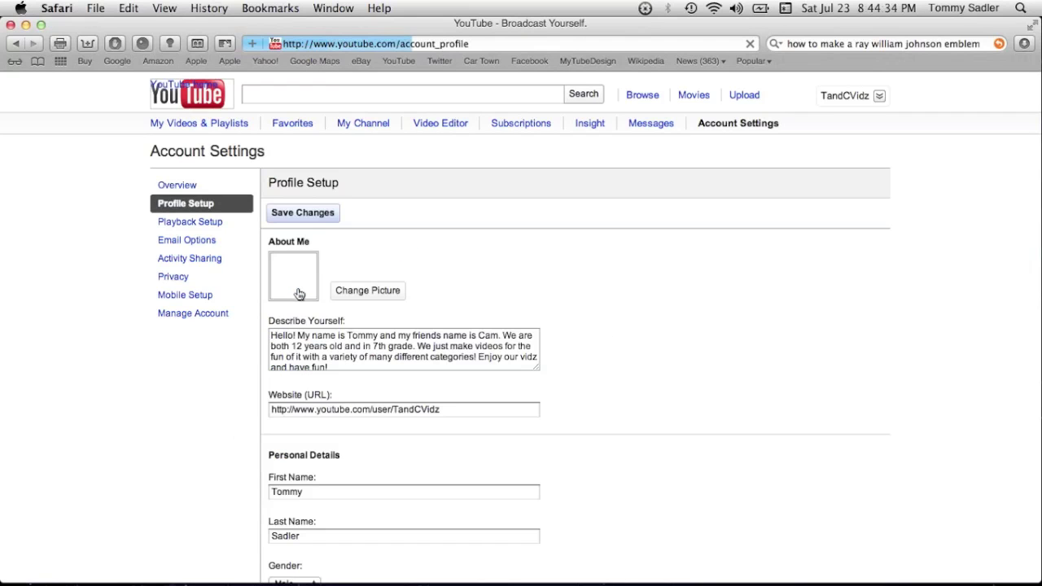
pyautogui.click(358, 290)
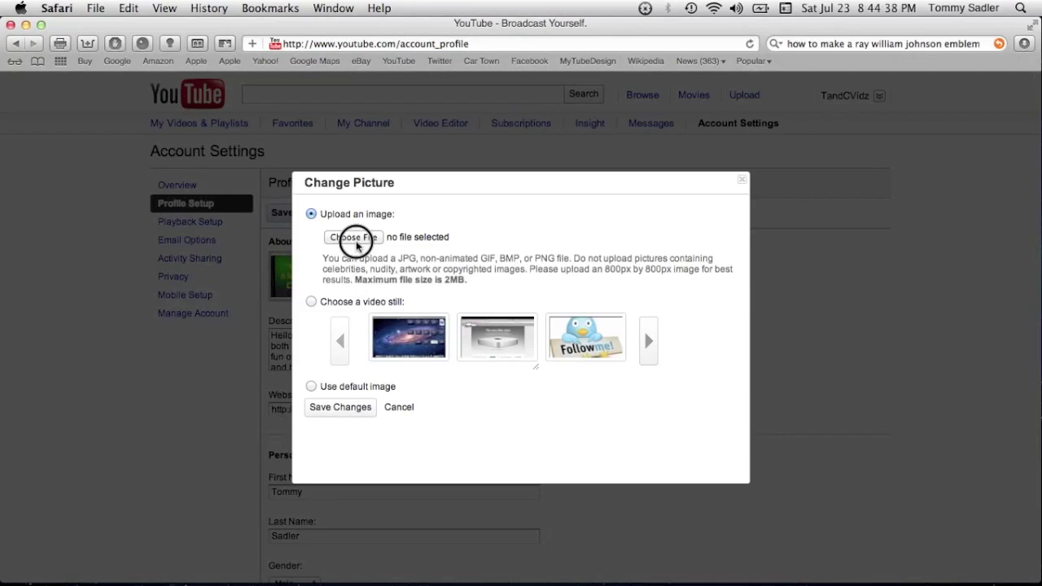
pyautogui.click(356, 241)
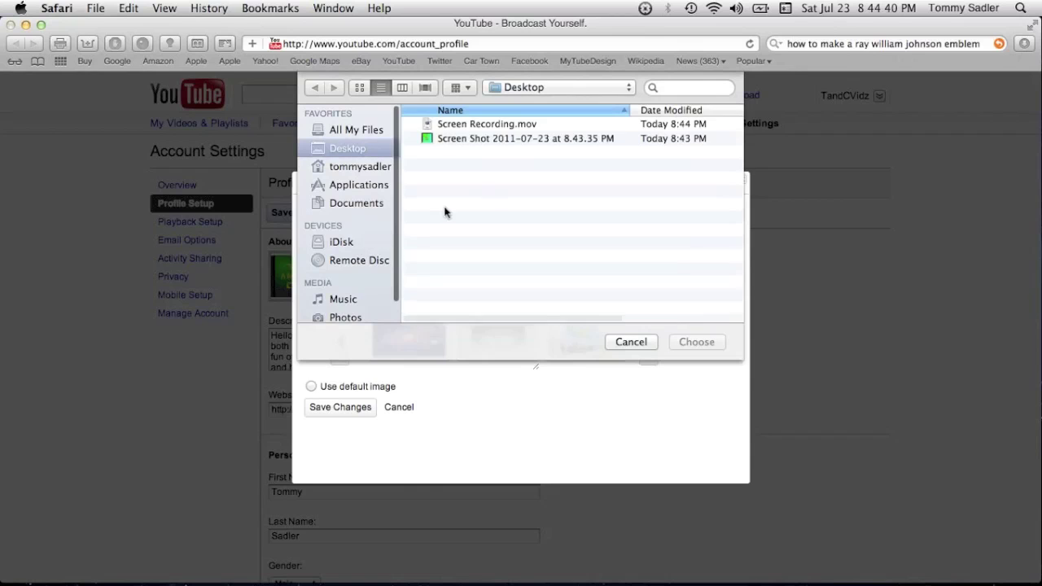
pyautogui.click(632, 343)
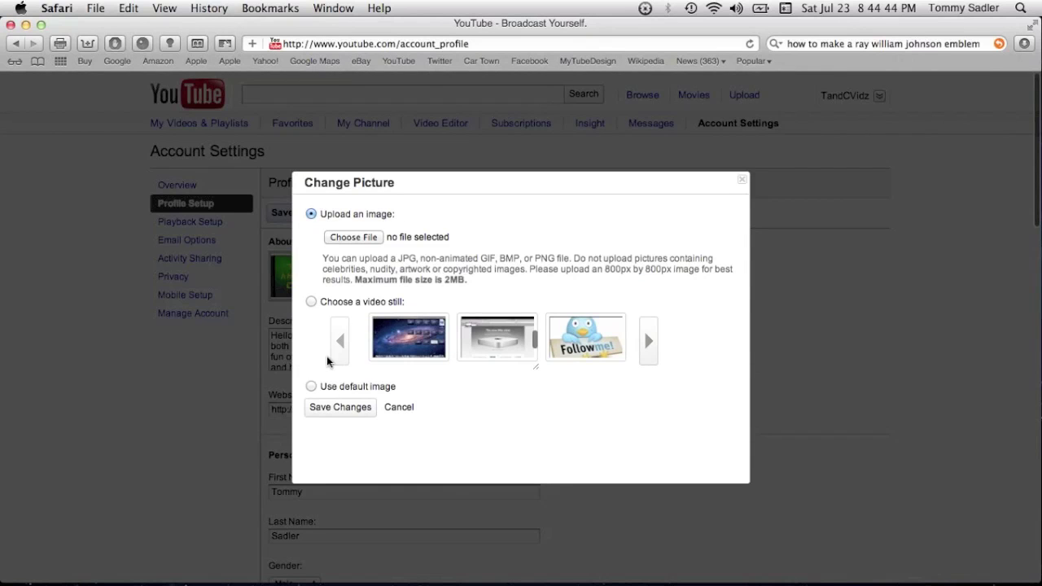
pyautogui.click(391, 409)
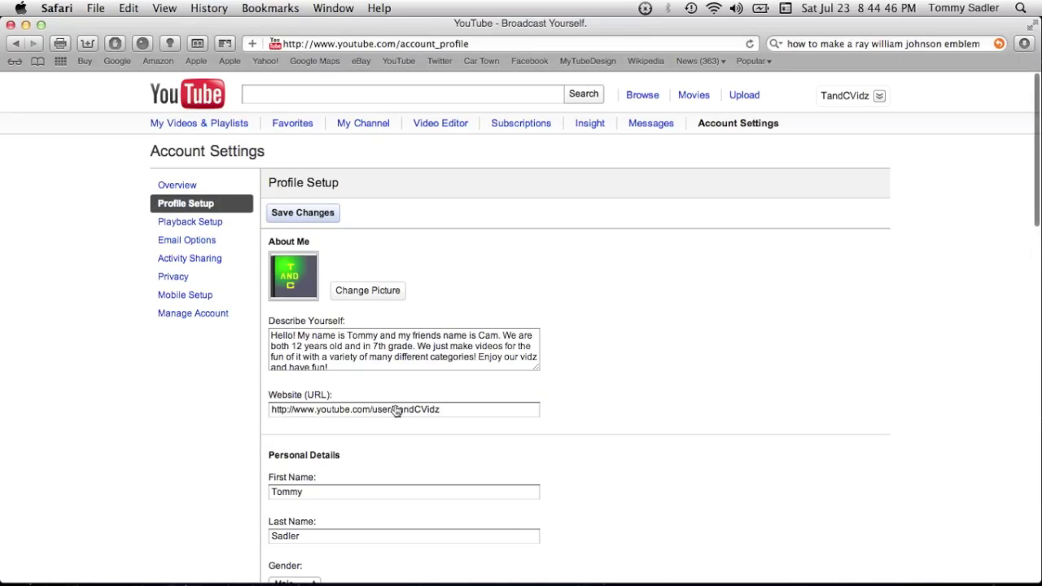